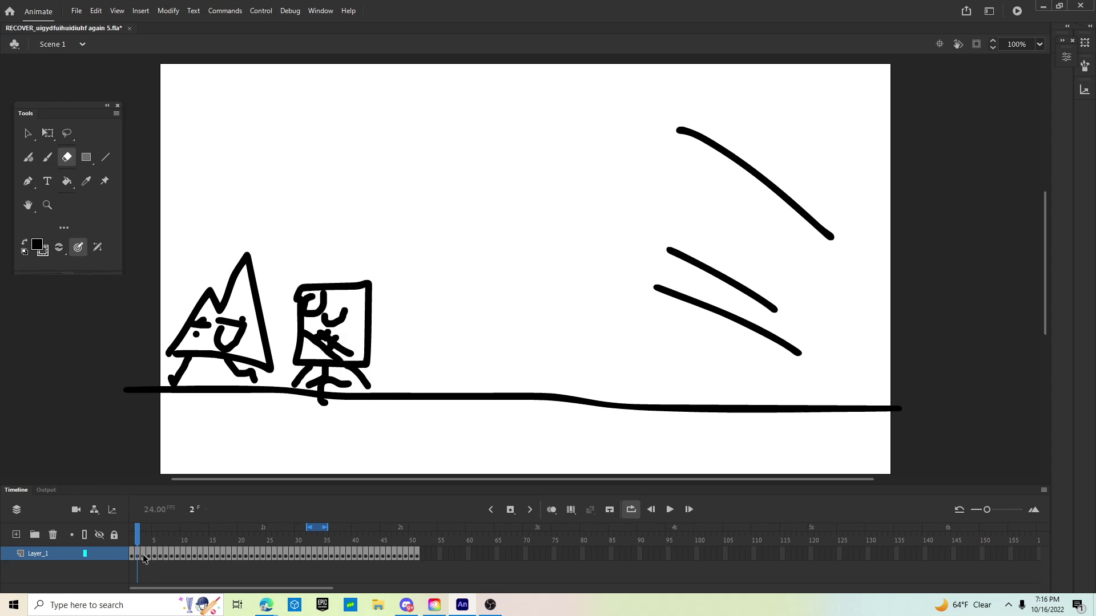
# View frames 3 to 8 of Layer_1 one at a time, with the artwork deselected, to examine each rough drawing.
pyautogui.click(143, 553)
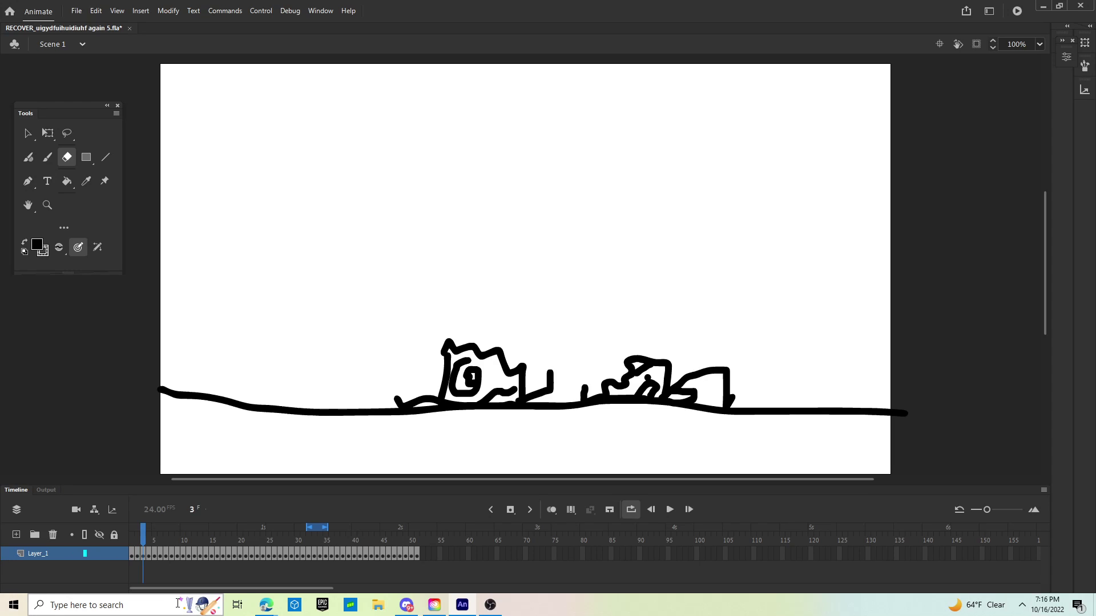
pyautogui.click(149, 556)
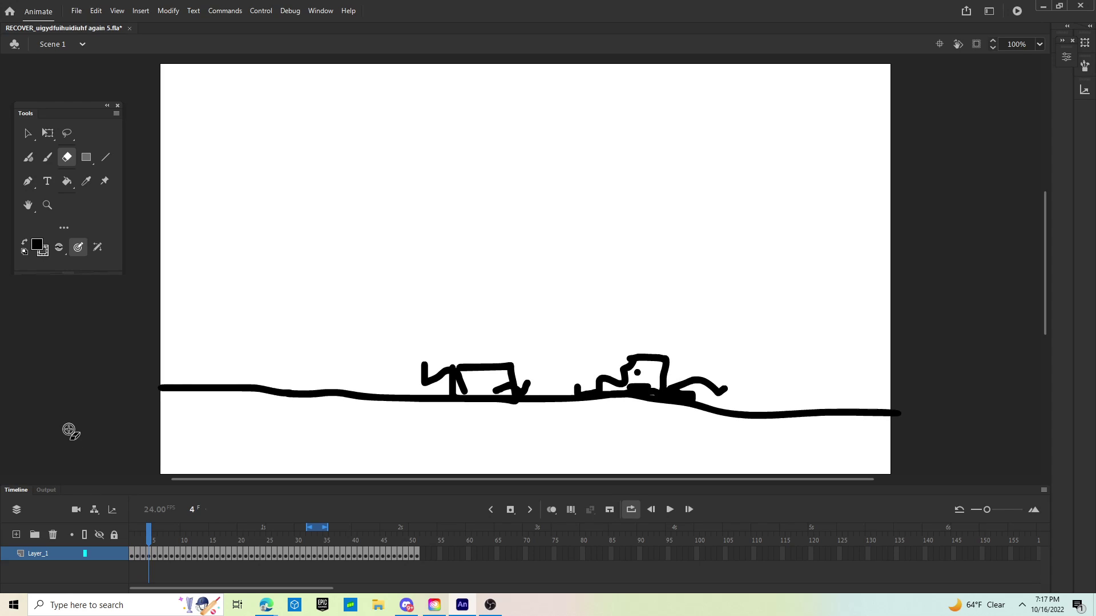
pyautogui.click(153, 556)
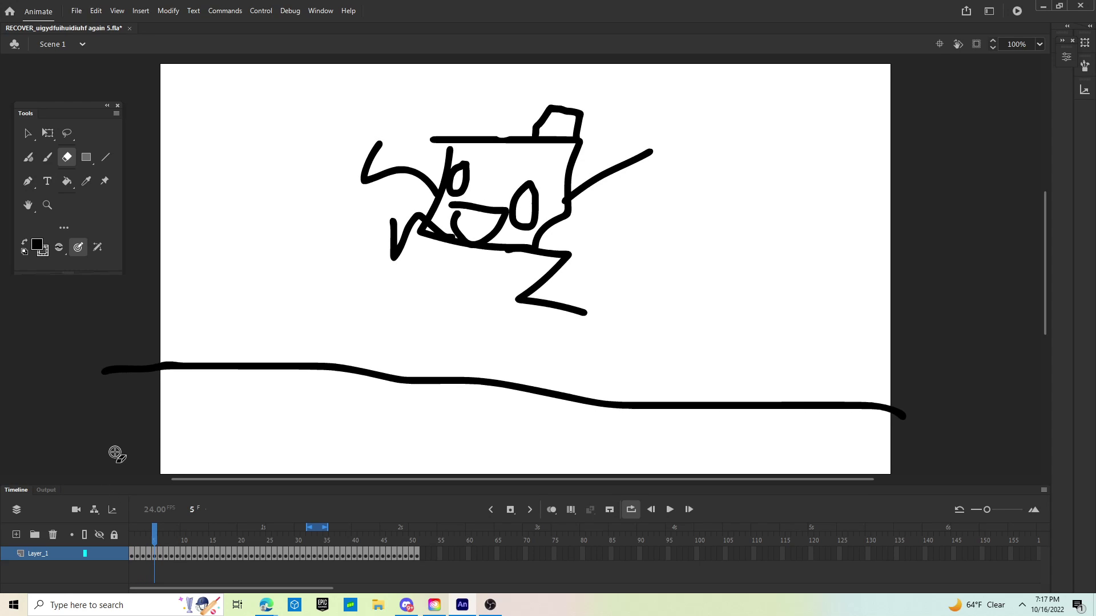
pyautogui.click(159, 555)
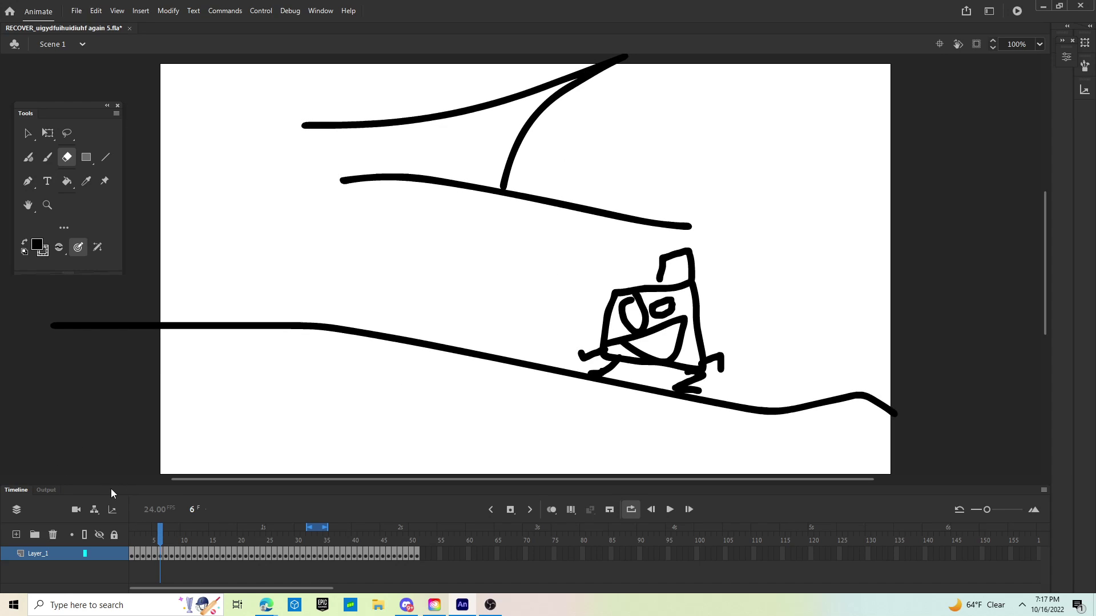
pyautogui.click(167, 556)
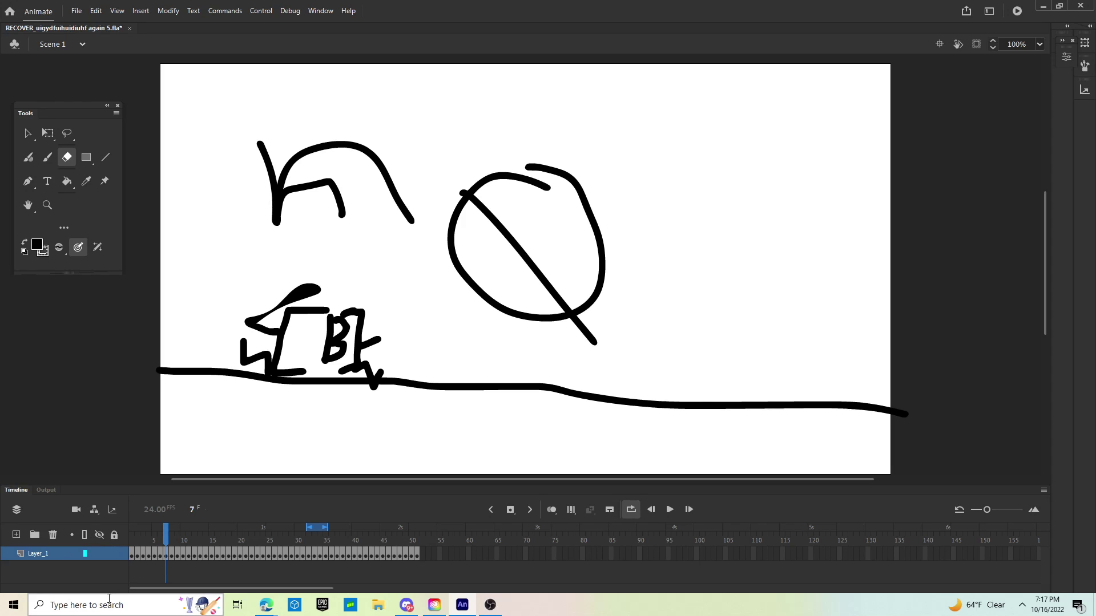
pyautogui.click(171, 557)
pyautogui.moveTo(94, 495); pyautogui.dragTo(94, 496)
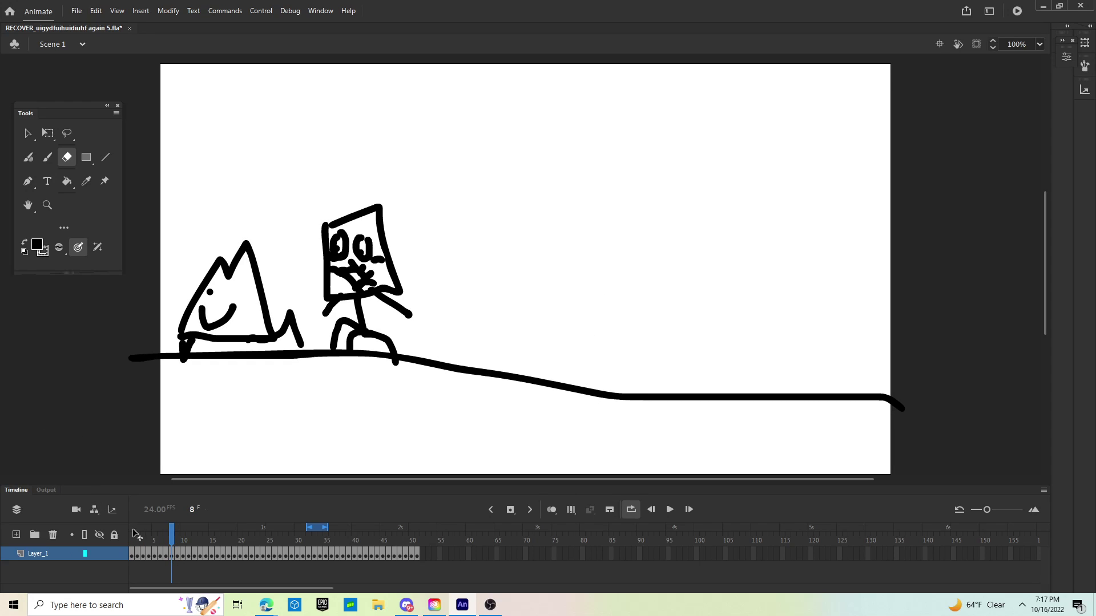
# View frames 9 to 11 of Layer_1 in order, clearing the artwork selection on each to examine the drawing.
pyautogui.click(176, 555)
pyautogui.moveTo(54, 430)
pyautogui.mouseDown()
pyautogui.moveTo(107, 422)
pyautogui.moveTo(114, 434)
pyautogui.mouseUp()
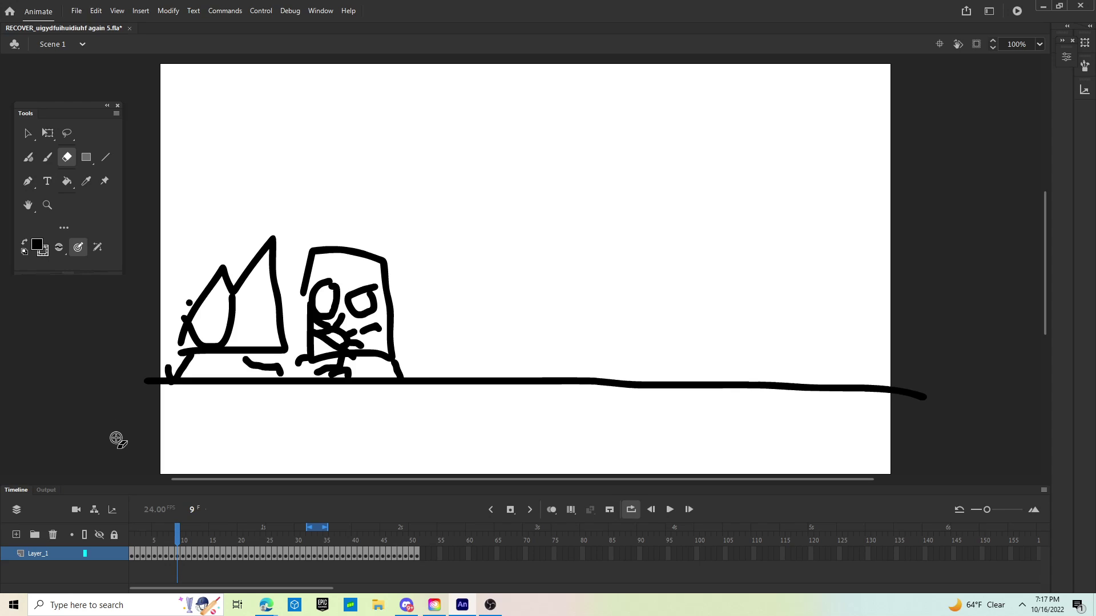
pyautogui.click(182, 555)
pyautogui.moveTo(12, 429); pyautogui.dragTo(99, 445)
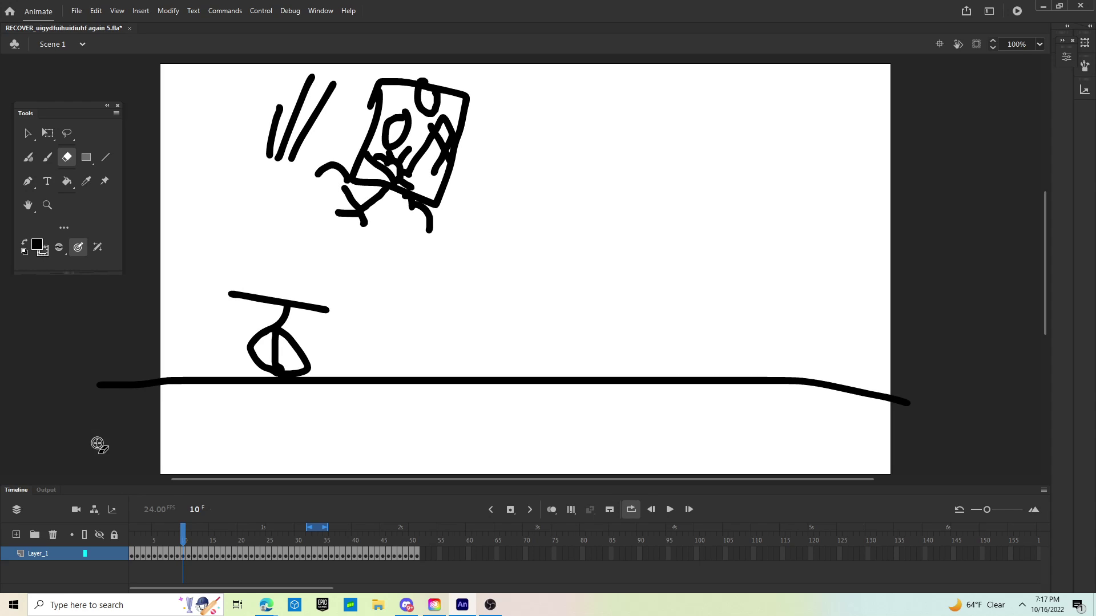
pyautogui.click(188, 554)
pyautogui.moveTo(62, 451); pyautogui.dragTo(150, 472)
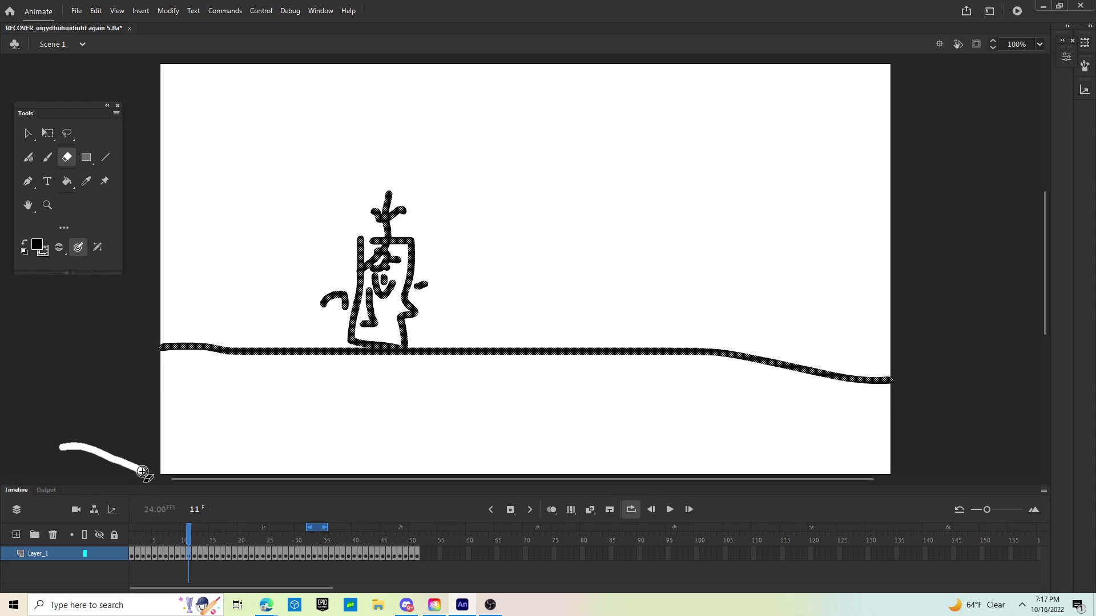
# Continue through frames 12 to 15 of Layer_1, examining the character drawings up to the six-character lineup.
pyautogui.click(194, 555)
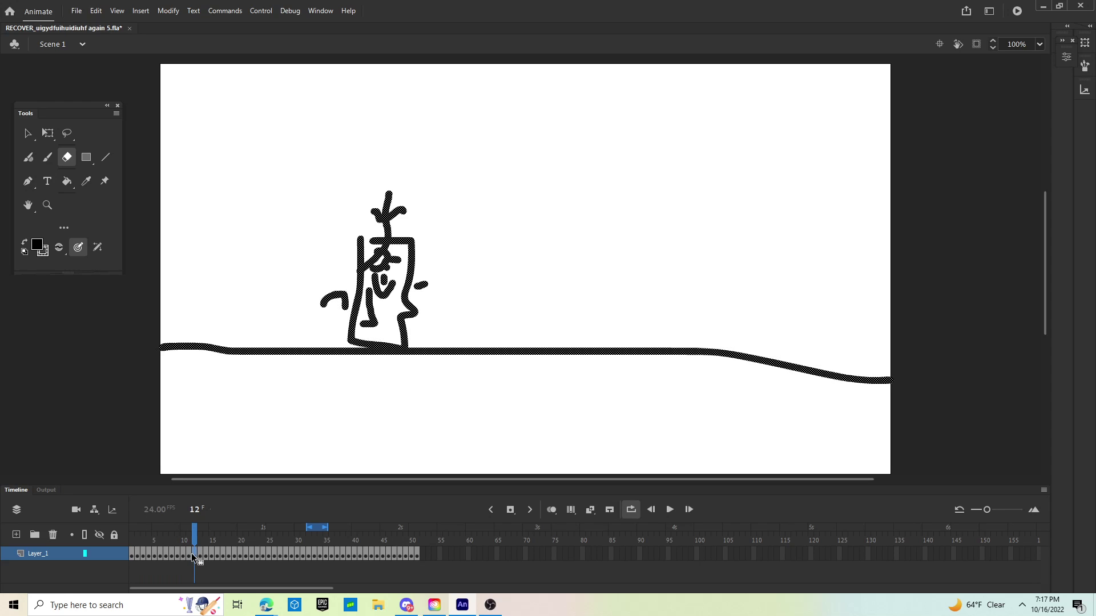
pyautogui.click(200, 554)
pyautogui.moveTo(80, 452); pyautogui.dragTo(143, 462)
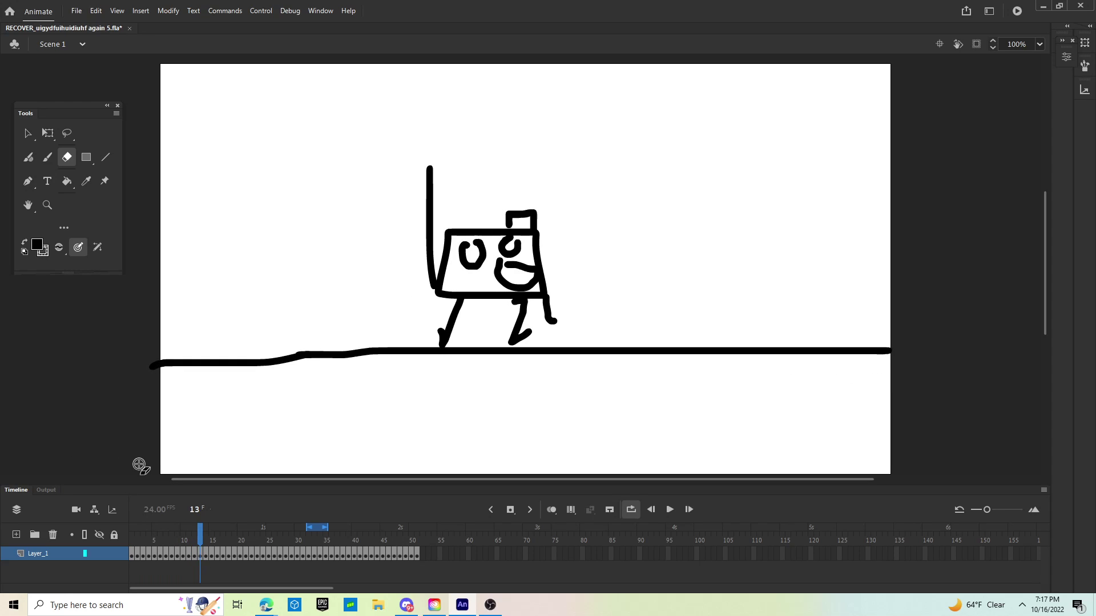
pyautogui.click(205, 556)
pyautogui.moveTo(29, 454); pyautogui.dragTo(77, 450)
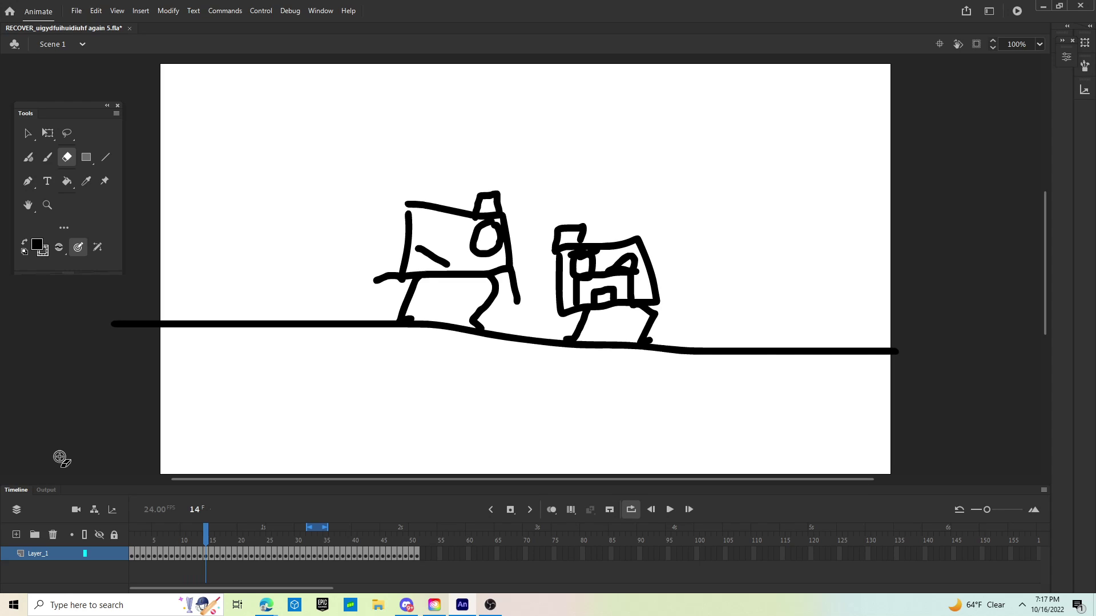
pyautogui.press('.')
pyautogui.click(63, 409)
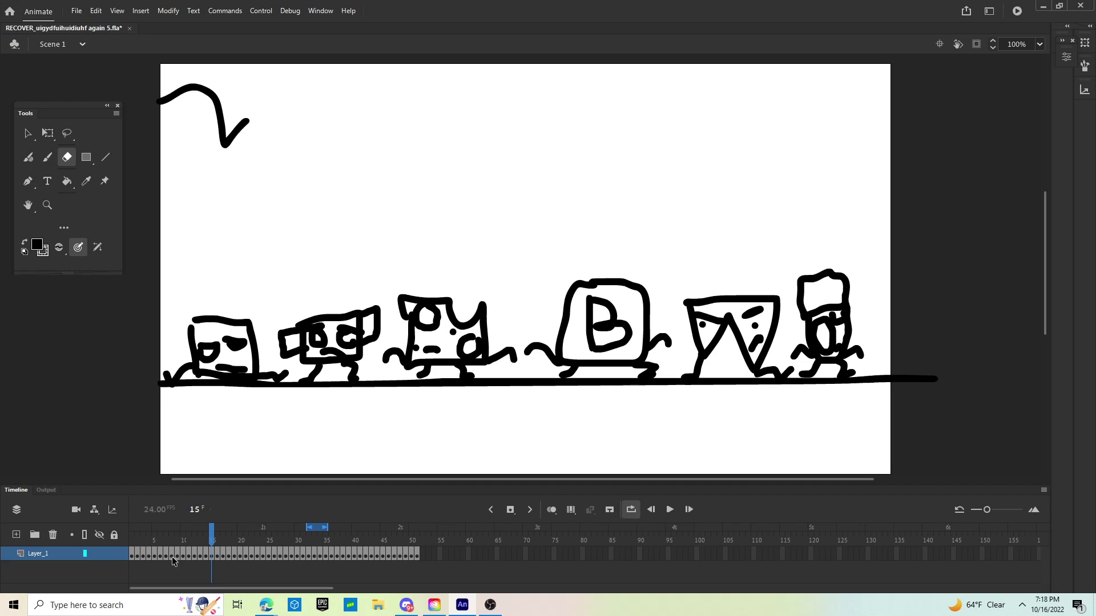
# View frames 16 to 22 of Layer_1 in order, from the first "this show" scoreboard through the tall figure's scene to the second scoreboard.
pyautogui.click(217, 557)
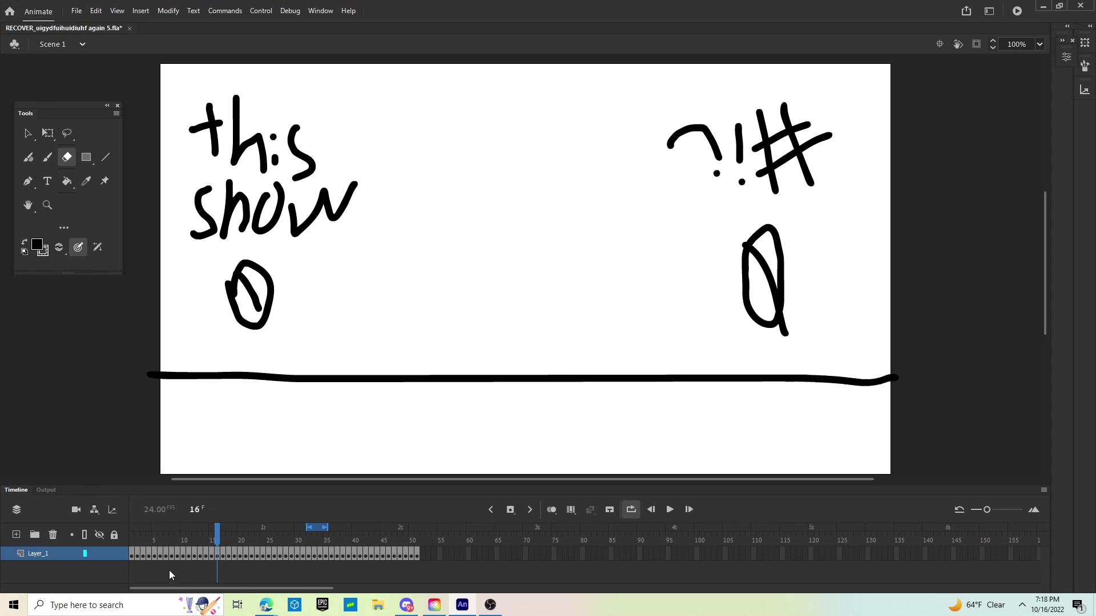
pyautogui.click(223, 558)
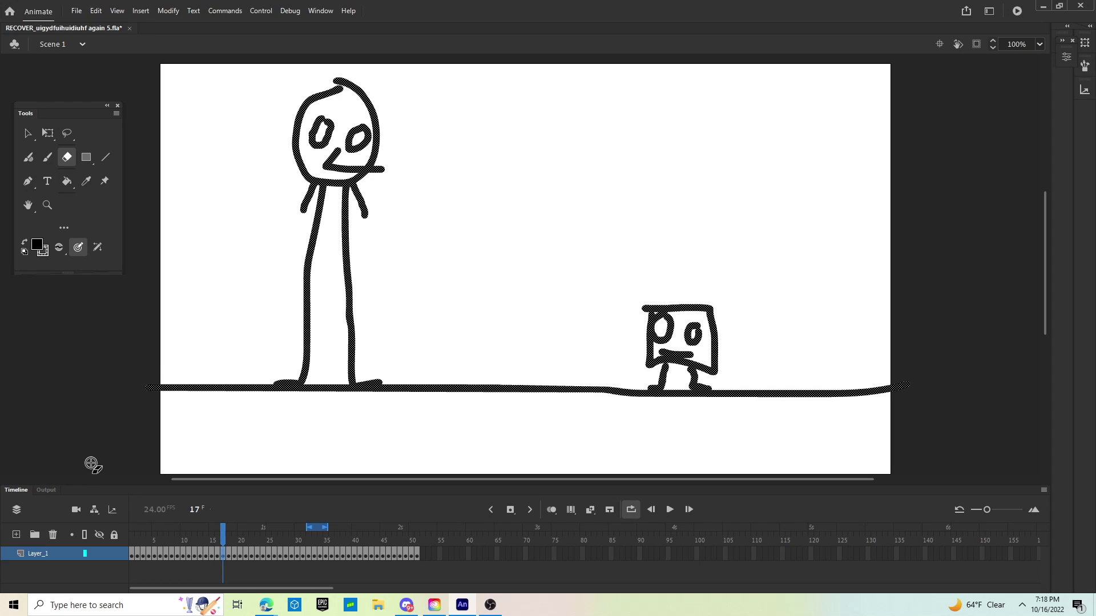
pyautogui.click(83, 463)
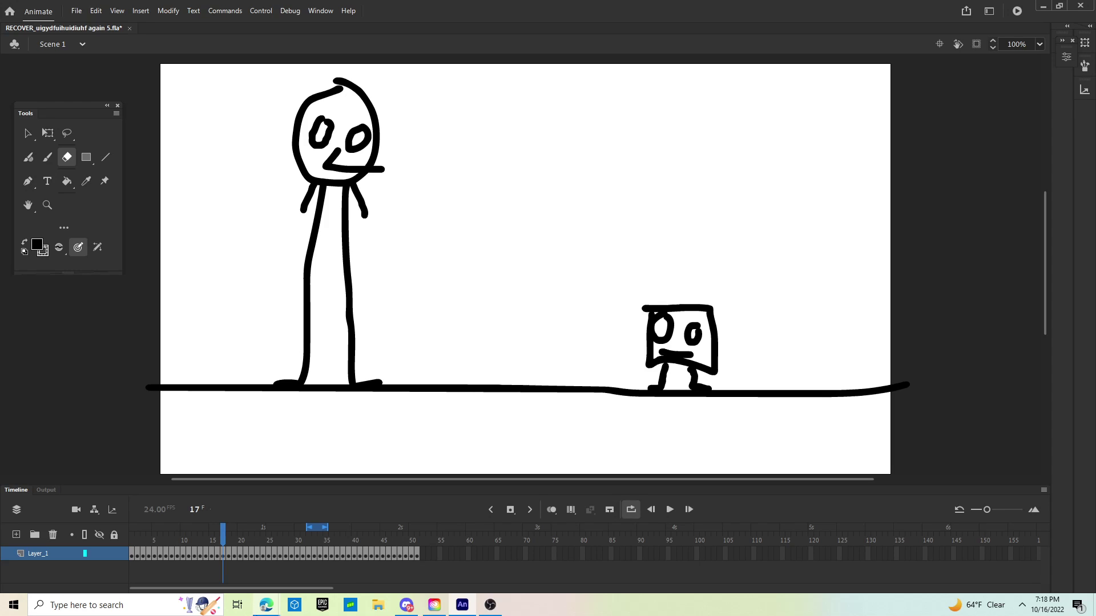
pyautogui.moveTo(266, 605)
pyautogui.click(228, 557)
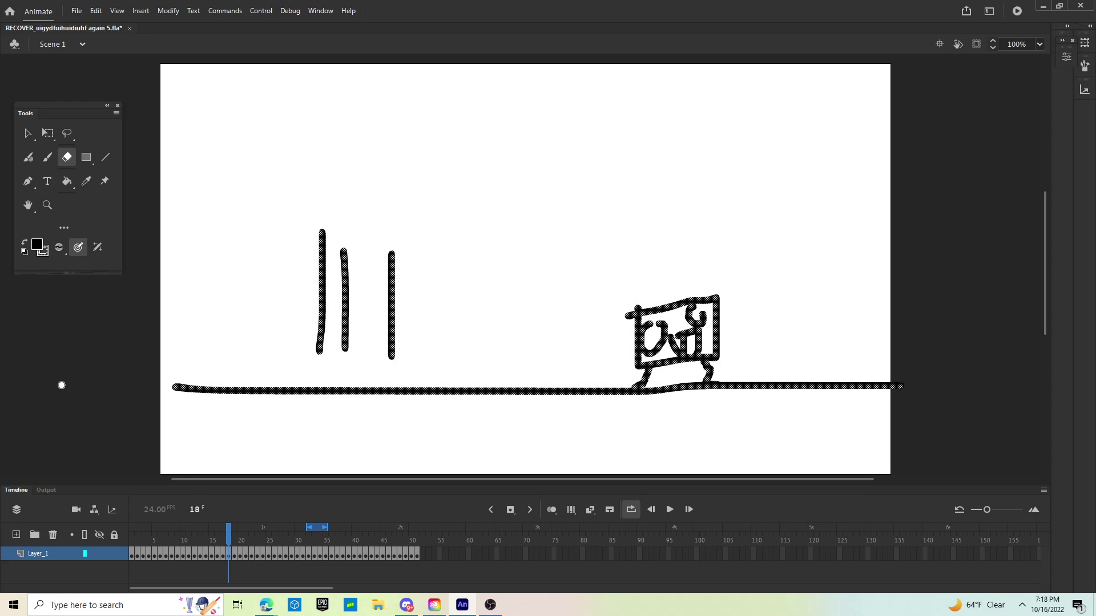
pyautogui.click(235, 557)
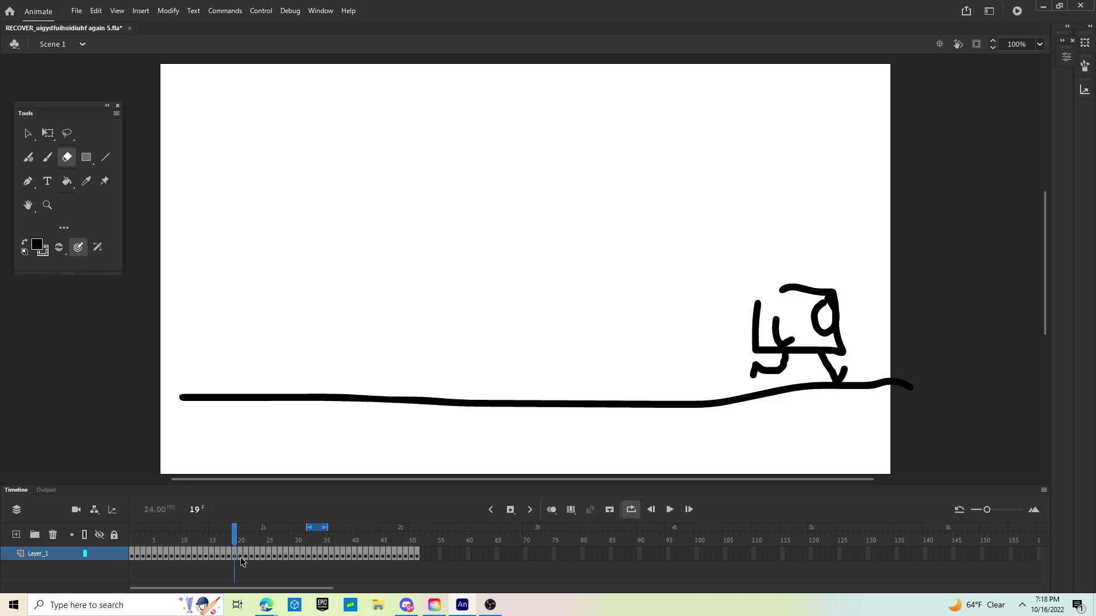
pyautogui.click(241, 557)
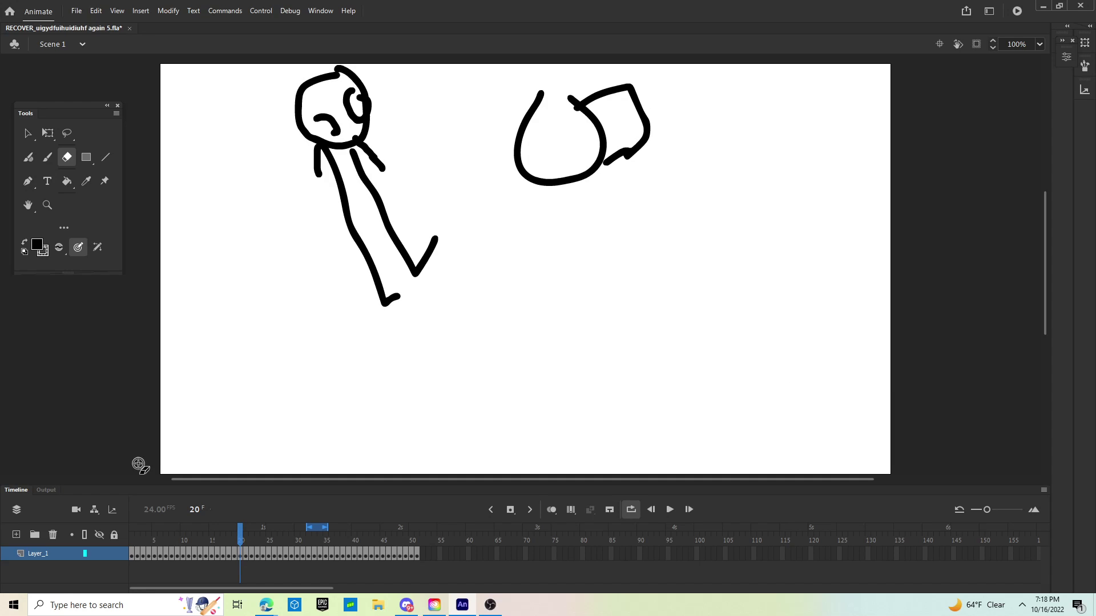
pyautogui.click(246, 557)
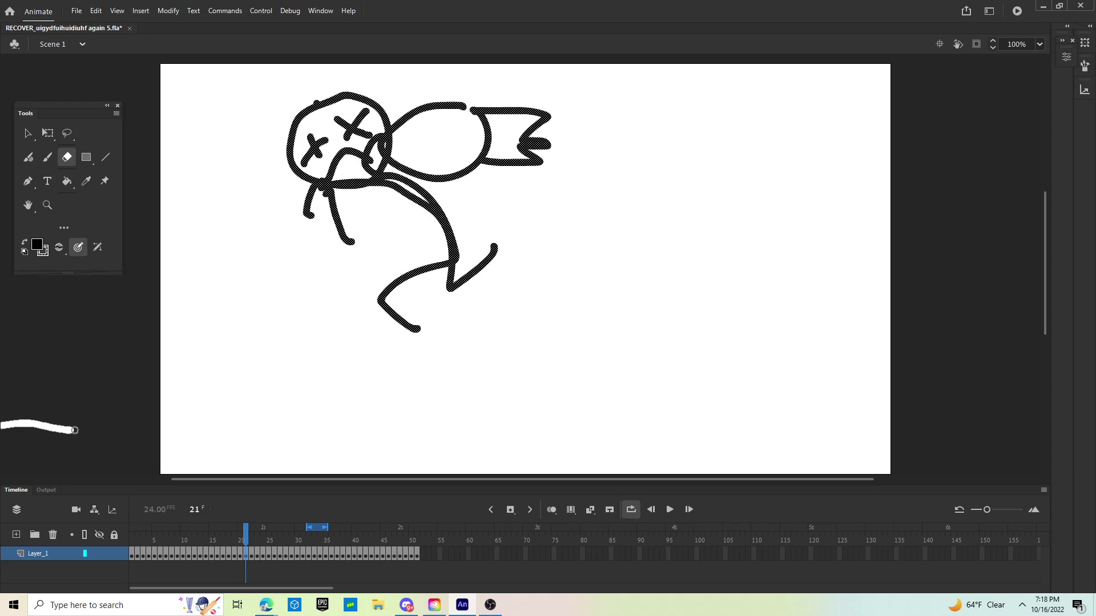
pyautogui.click(251, 557)
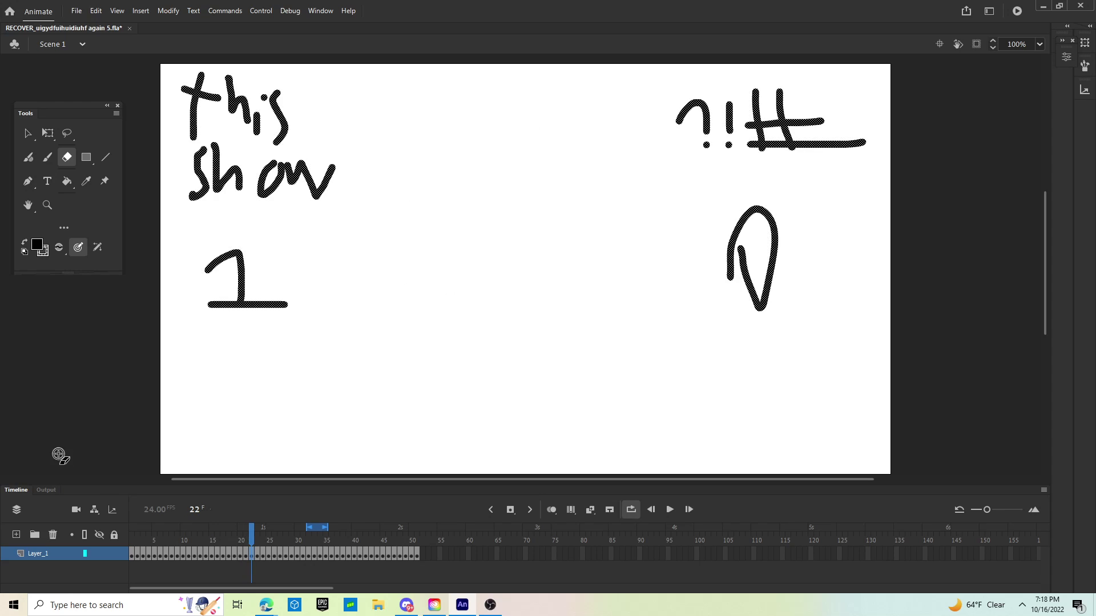
# View frames 23 to 26 of Layer_1 in order, examining the drawings of the two box characters on the ground line.
pyautogui.click(257, 557)
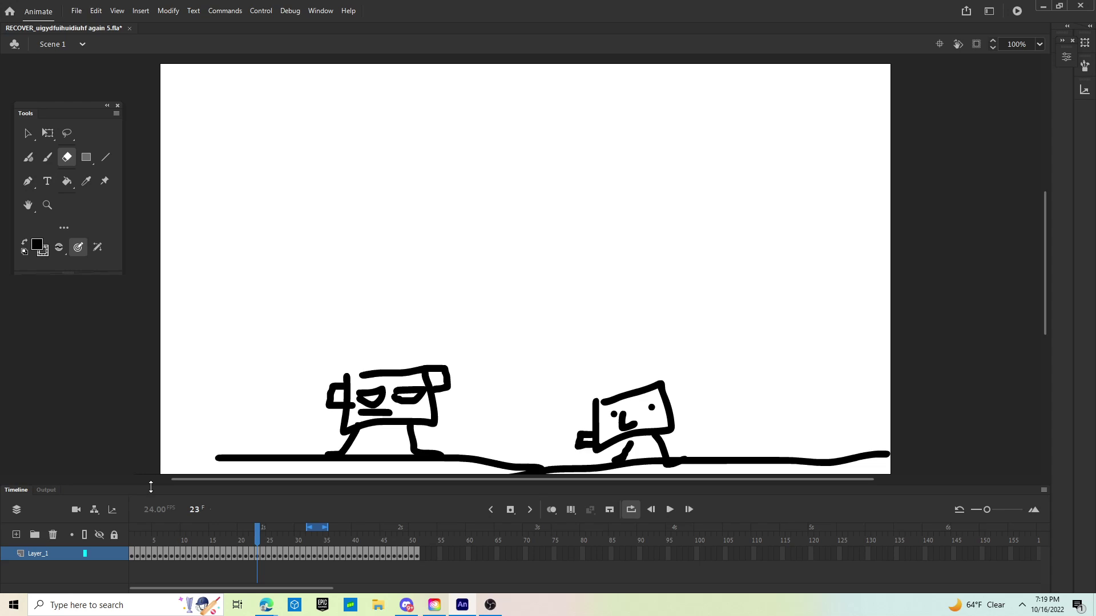
pyautogui.click(61, 605)
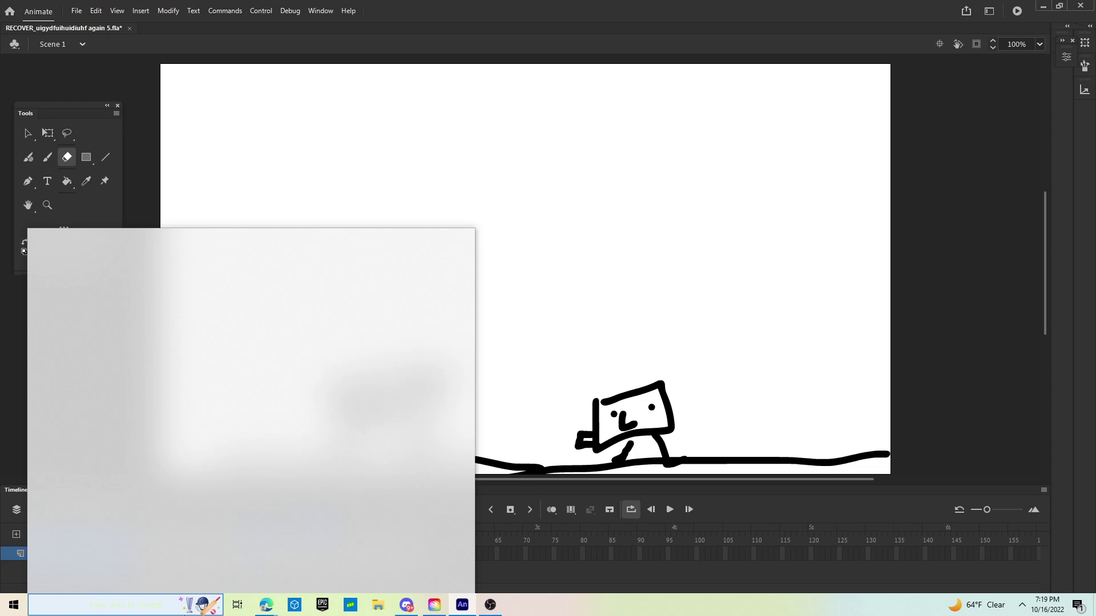
pyautogui.click(1021, 377)
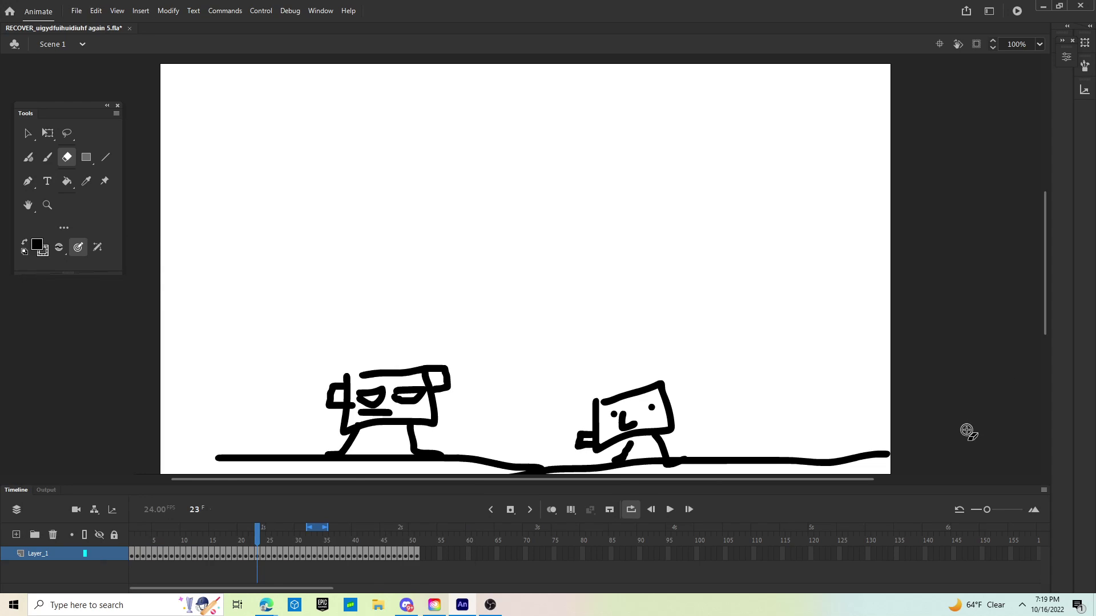
pyautogui.click(262, 554)
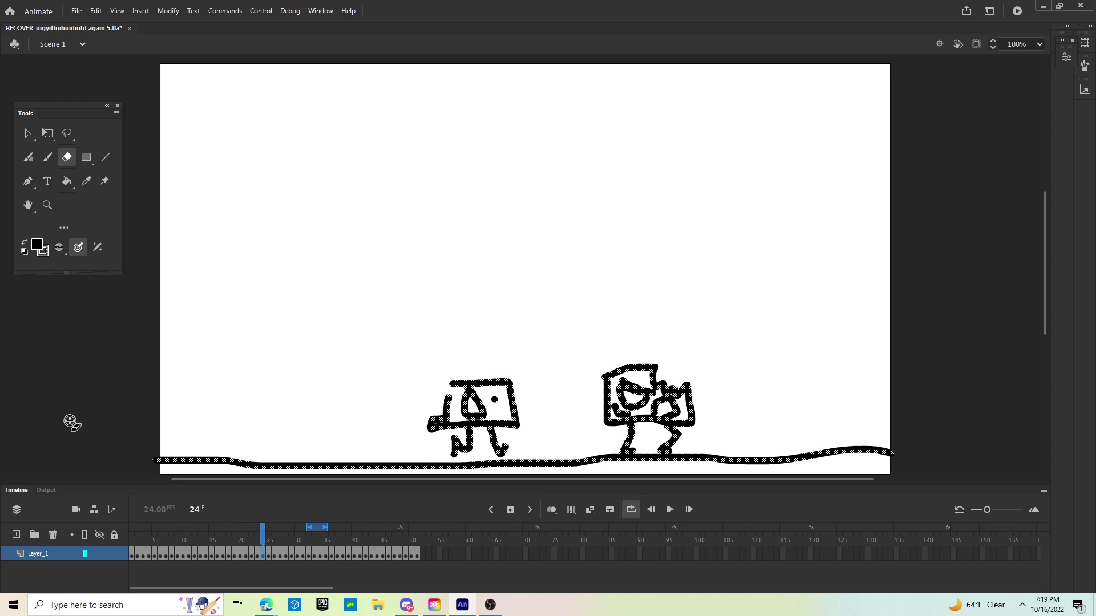
pyautogui.moveTo(124, 424); pyautogui.dragTo(125, 425)
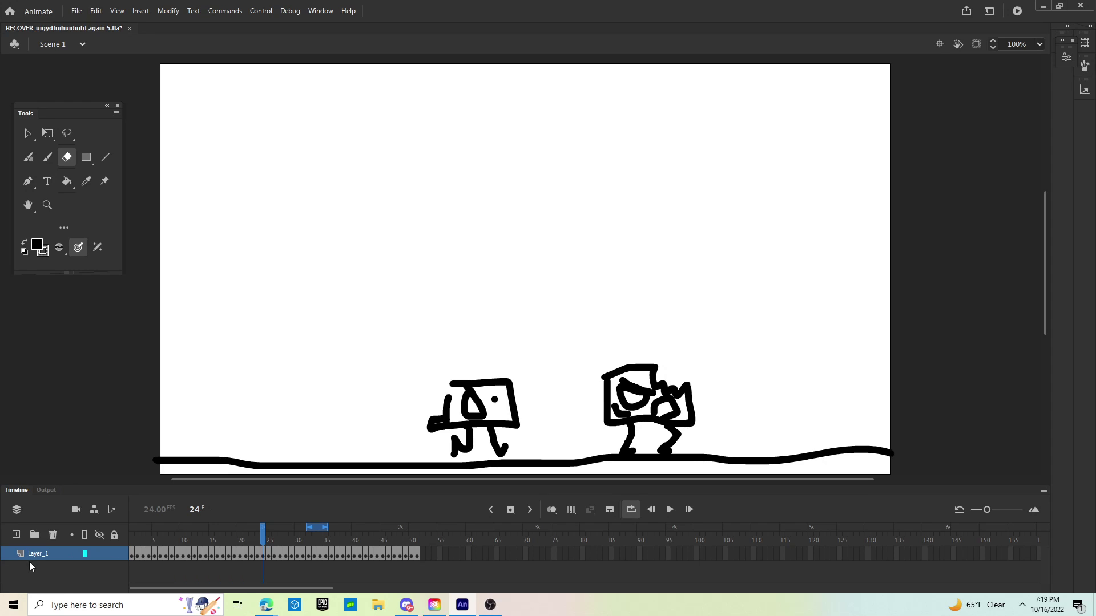
pyautogui.click(269, 555)
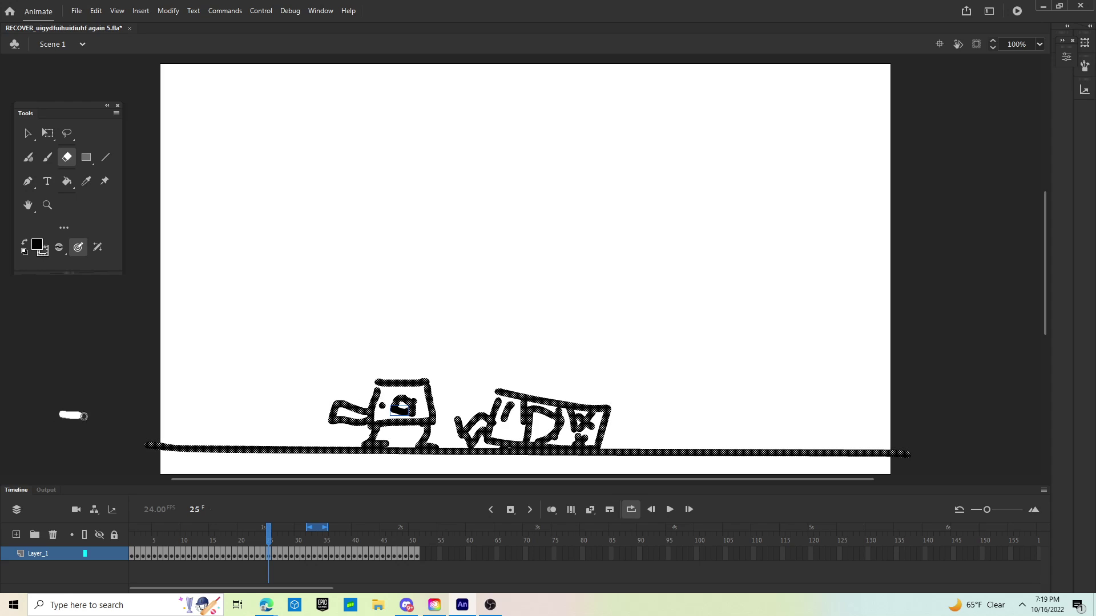
pyautogui.click(274, 556)
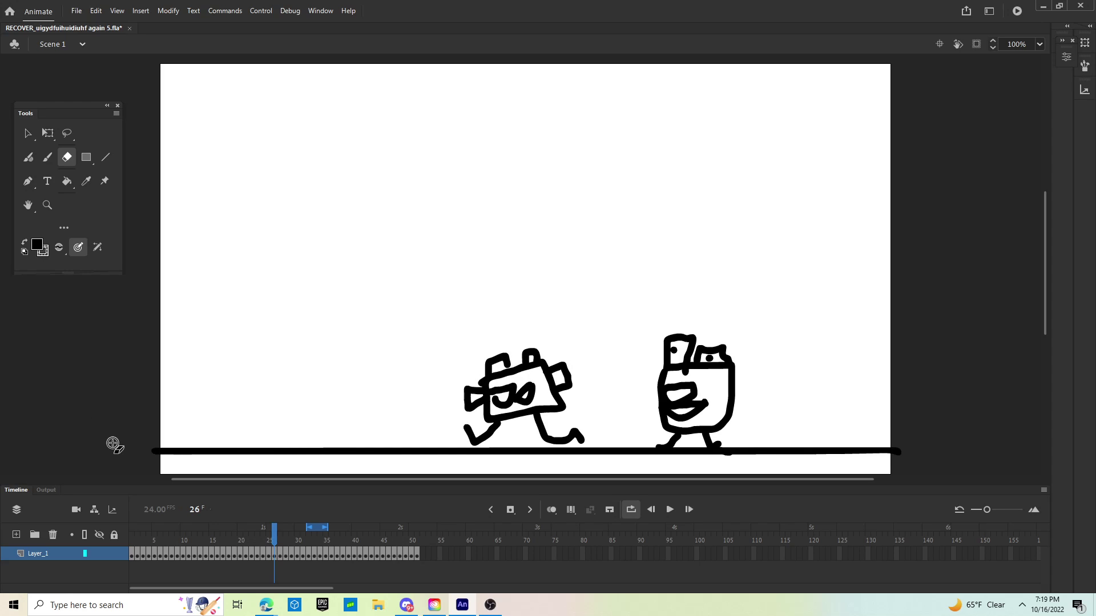
# View frames 27 to 31 of Layer_1 with the artwork deselected, examining the lone box character and the scene with the hanging character.
pyautogui.click(279, 553)
pyautogui.click(105, 428)
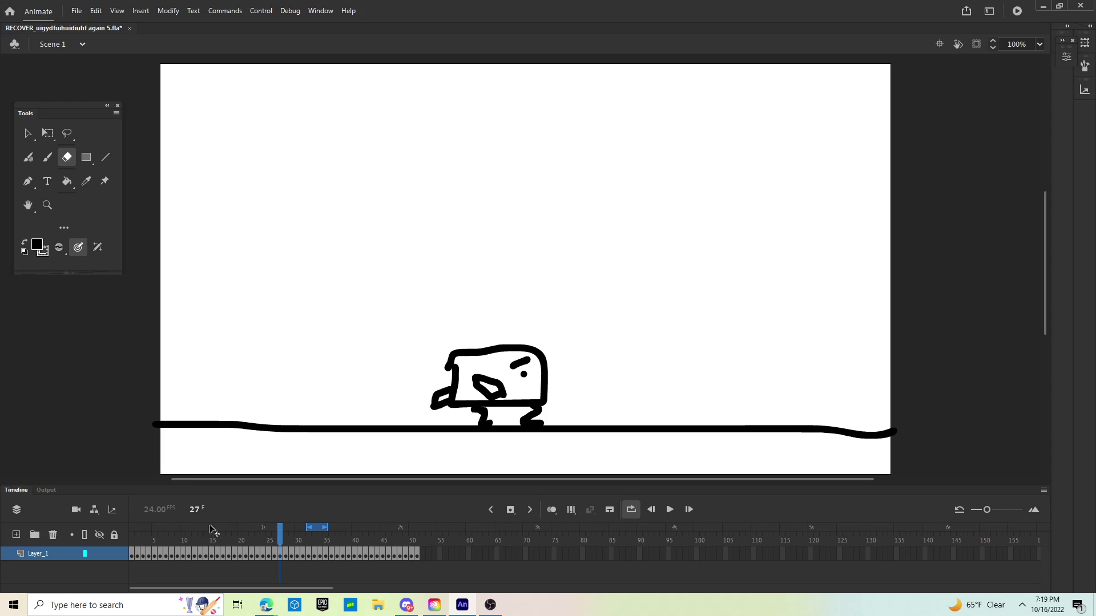
pyautogui.click(284, 554)
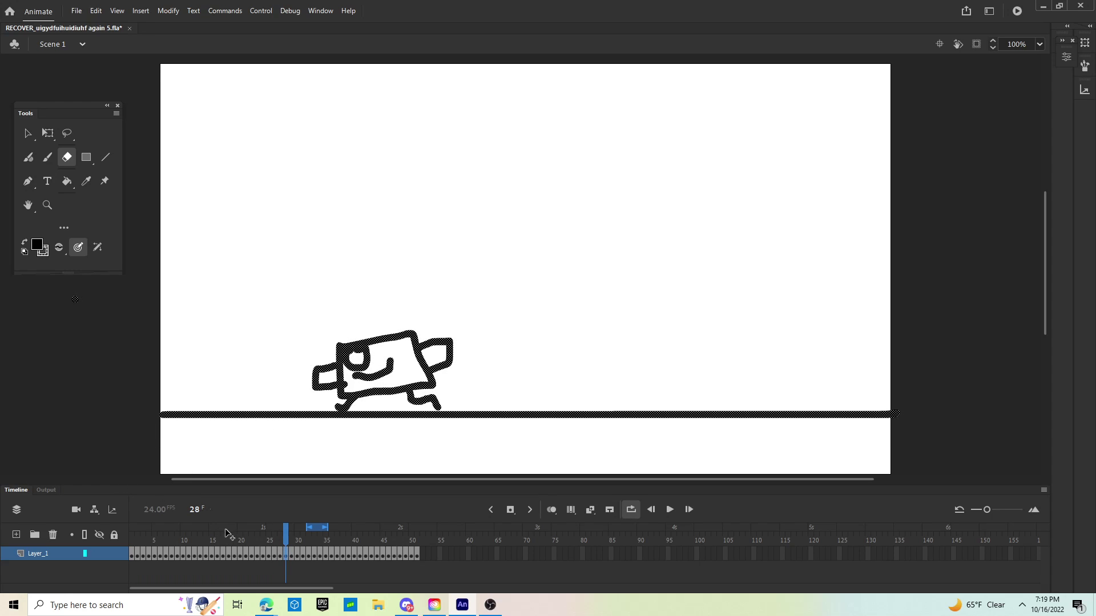
pyautogui.click(95, 447)
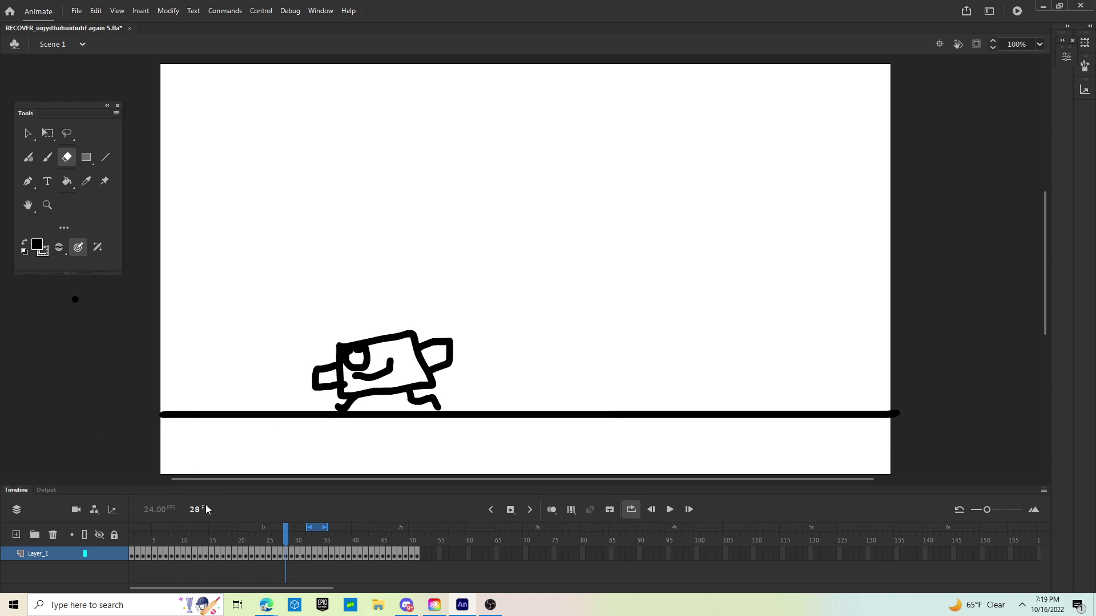
pyautogui.click(291, 558)
pyautogui.click(122, 451)
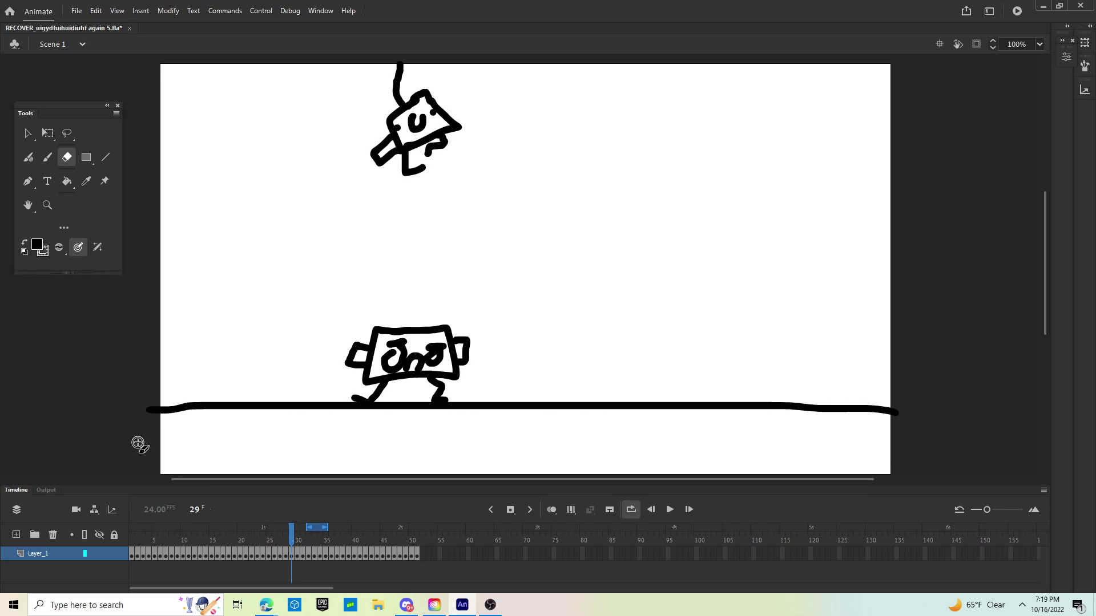
pyautogui.click(297, 556)
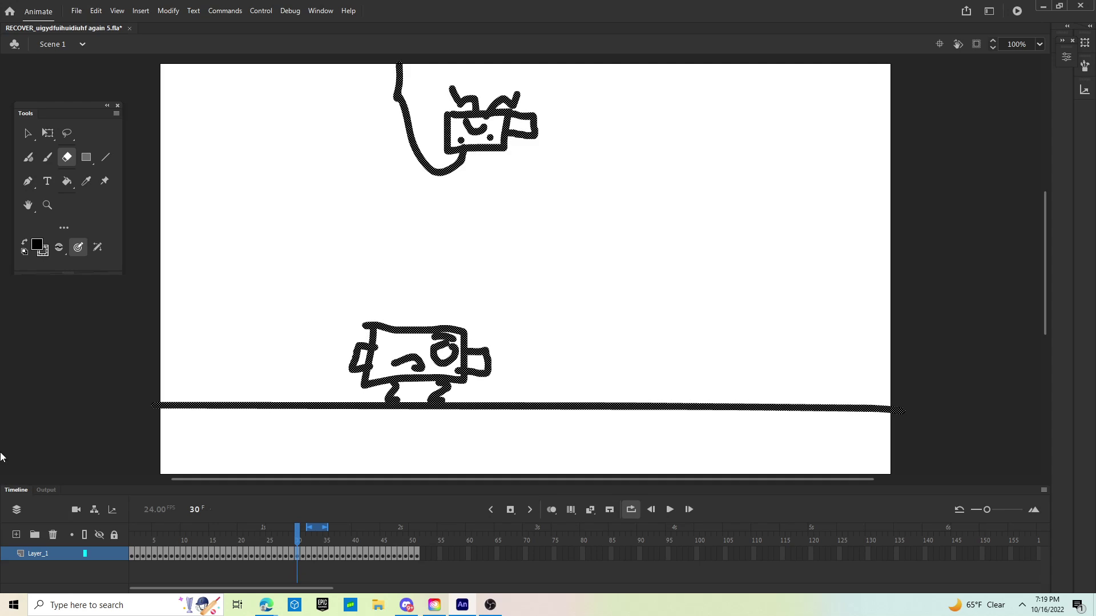
pyautogui.click(115, 482)
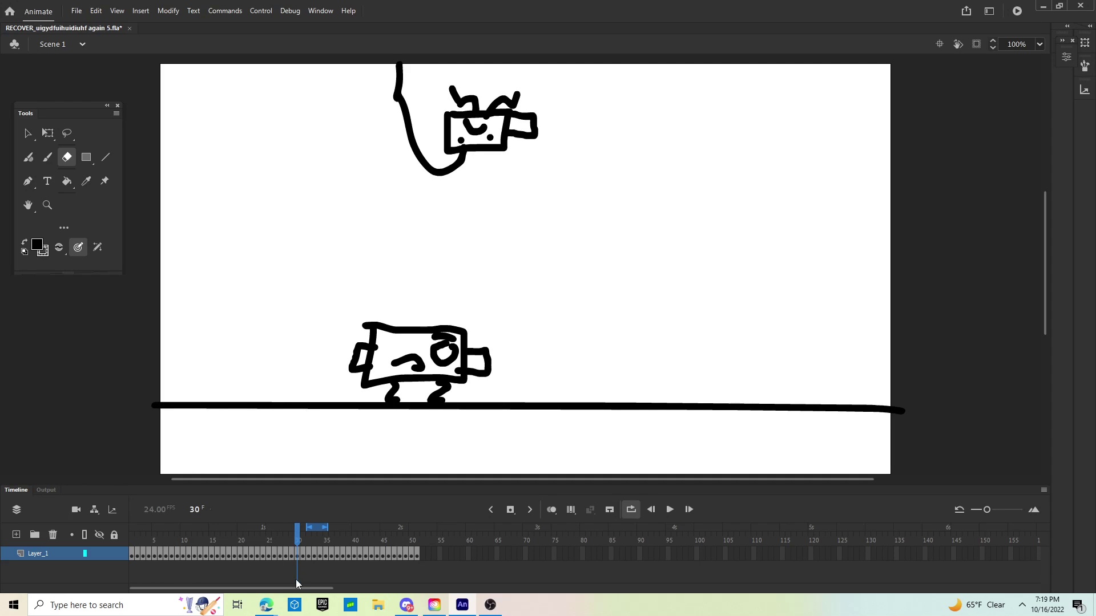
pyautogui.click(302, 557)
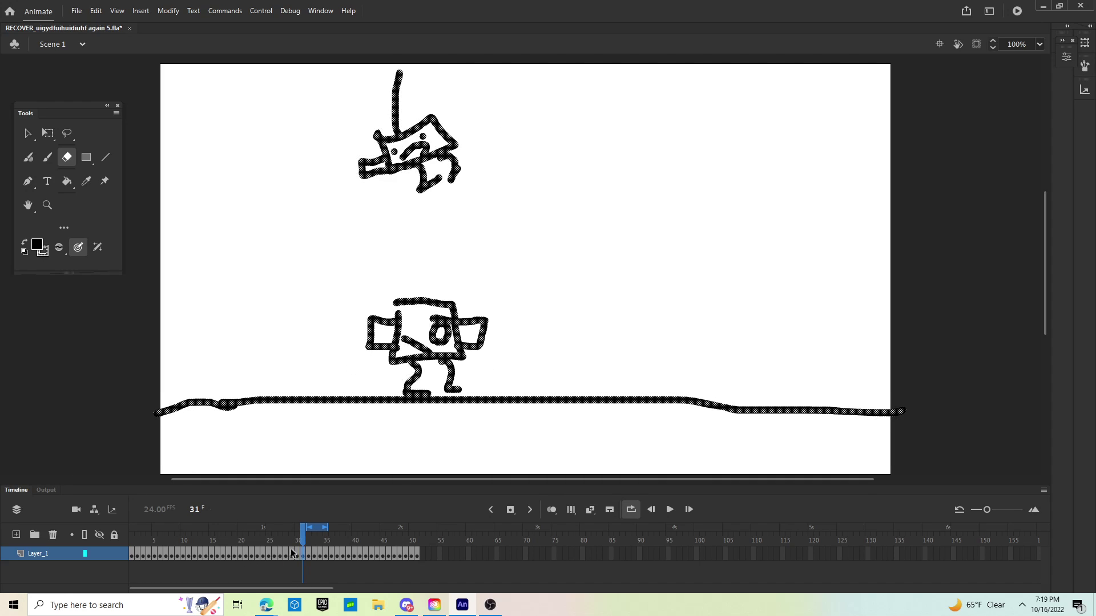
# Deselect the artwork and play back the looped frame range of the hanging-character scene.
pyautogui.click(34, 382)
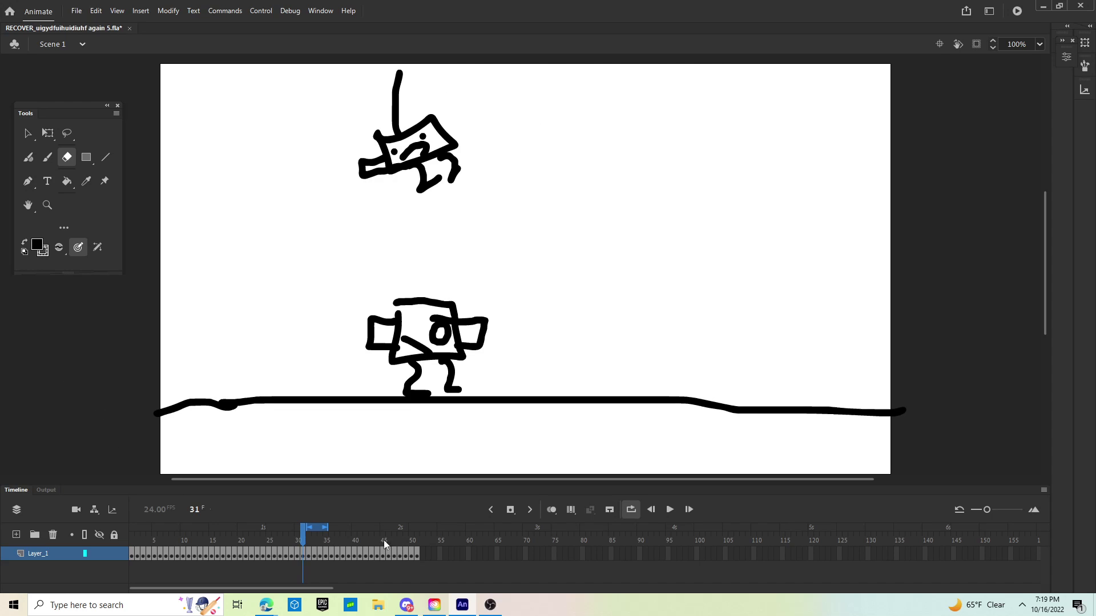
pyautogui.click(670, 509)
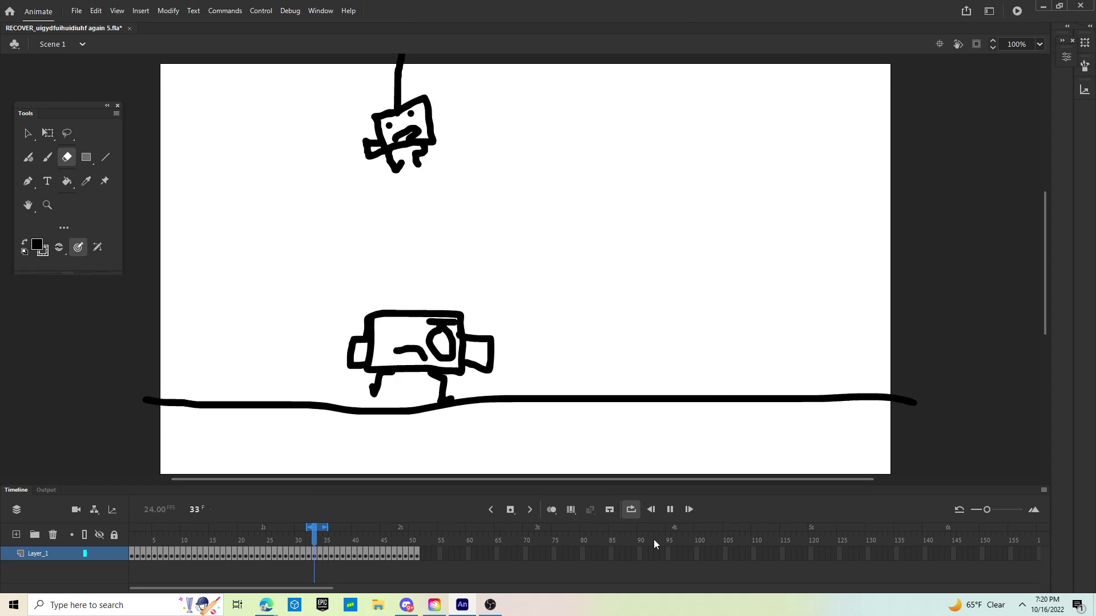
pyautogui.click(330, 565)
# View frames 36 to 38 of Layer_1 in order, with the artwork deselected, from the flying character to the two box characters standing apart.
pyautogui.click(331, 554)
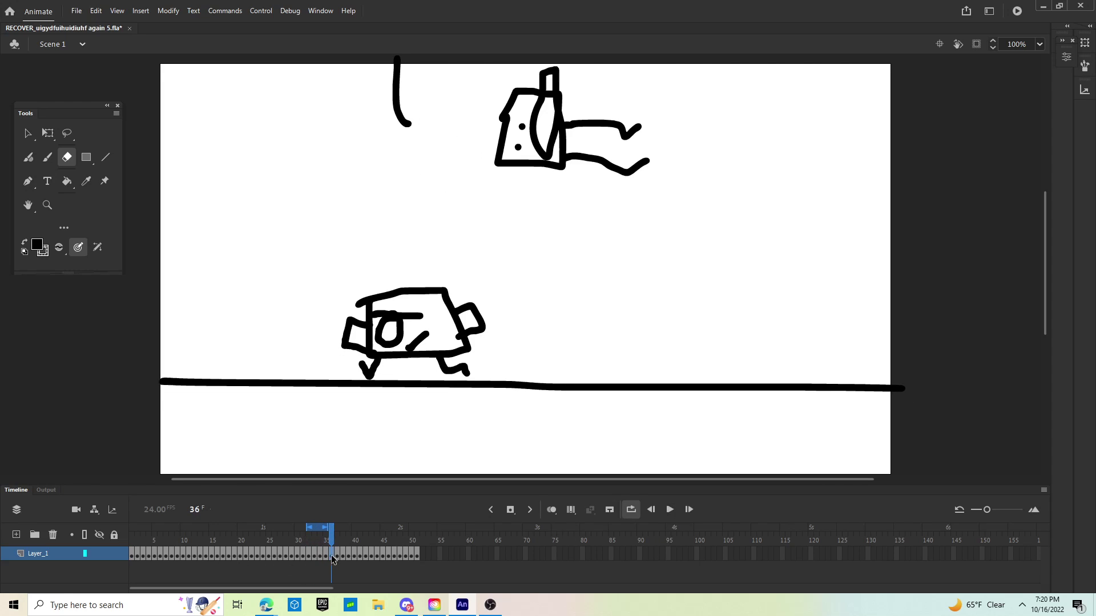
pyautogui.moveTo(83, 389); pyautogui.dragTo(153, 409)
pyautogui.click(337, 557)
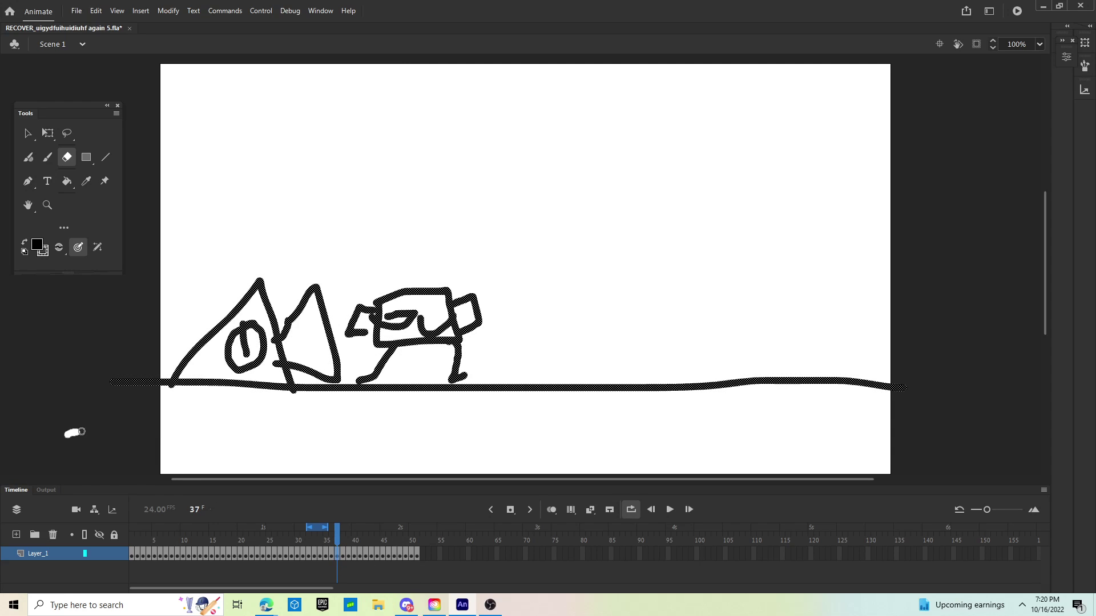
pyautogui.click(343, 557)
pyautogui.click(11, 439)
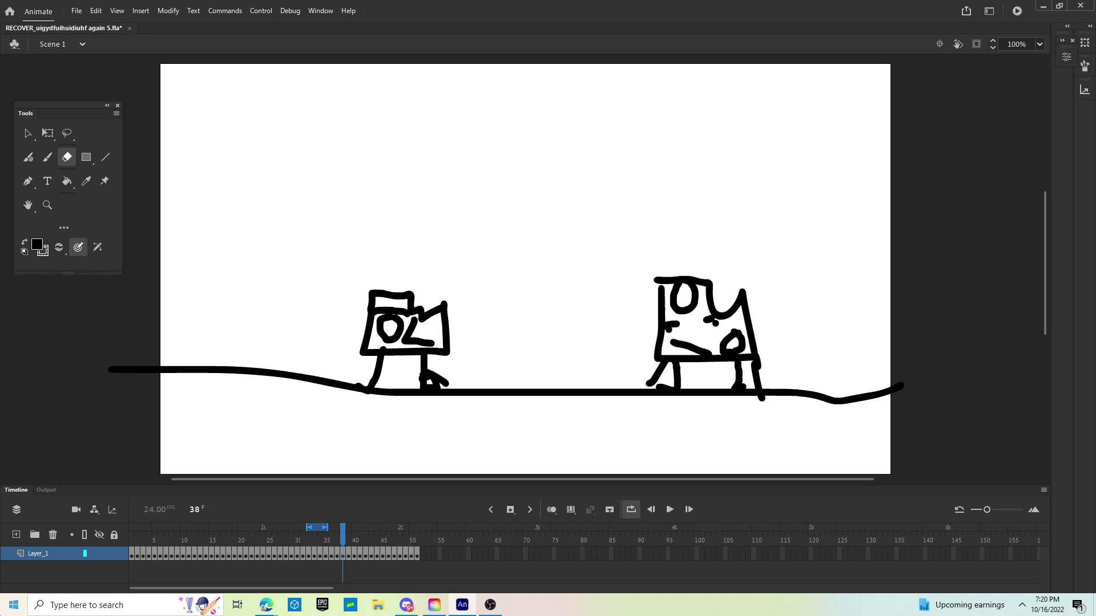
# View frames 39 to 43 of Layer_1 in order, examining the rounded-outline characters and the box characters on the ground line.
pyautogui.click(350, 564)
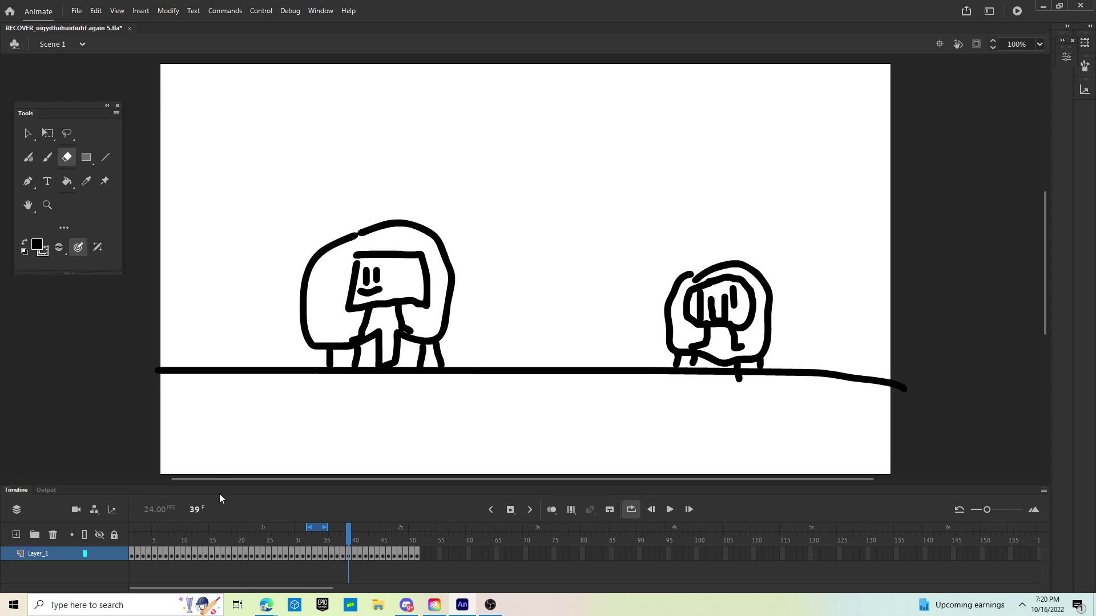
pyautogui.click(354, 558)
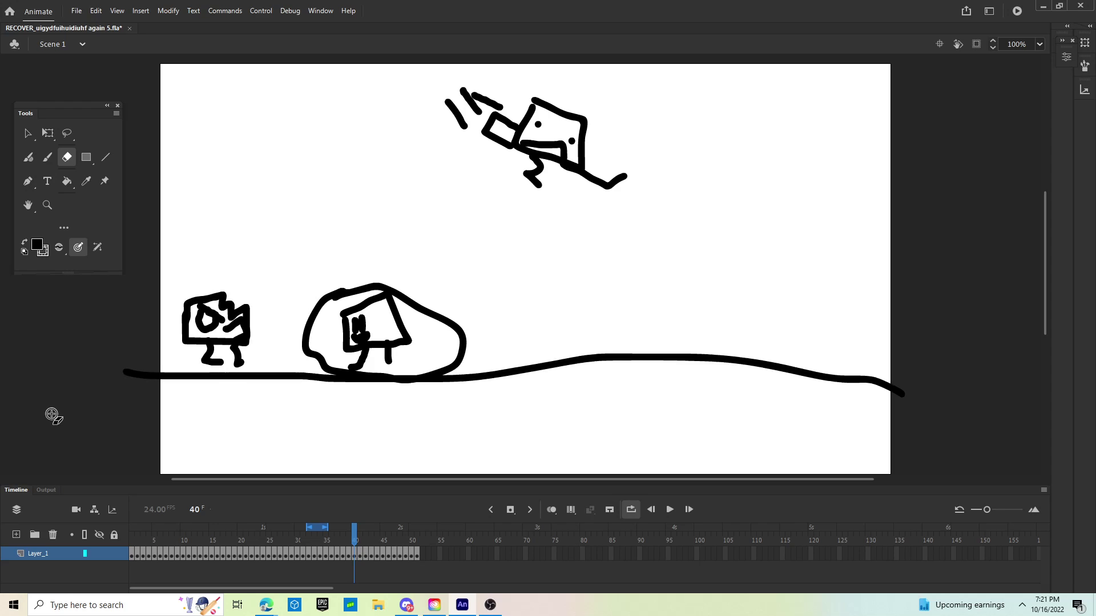
pyautogui.click(362, 557)
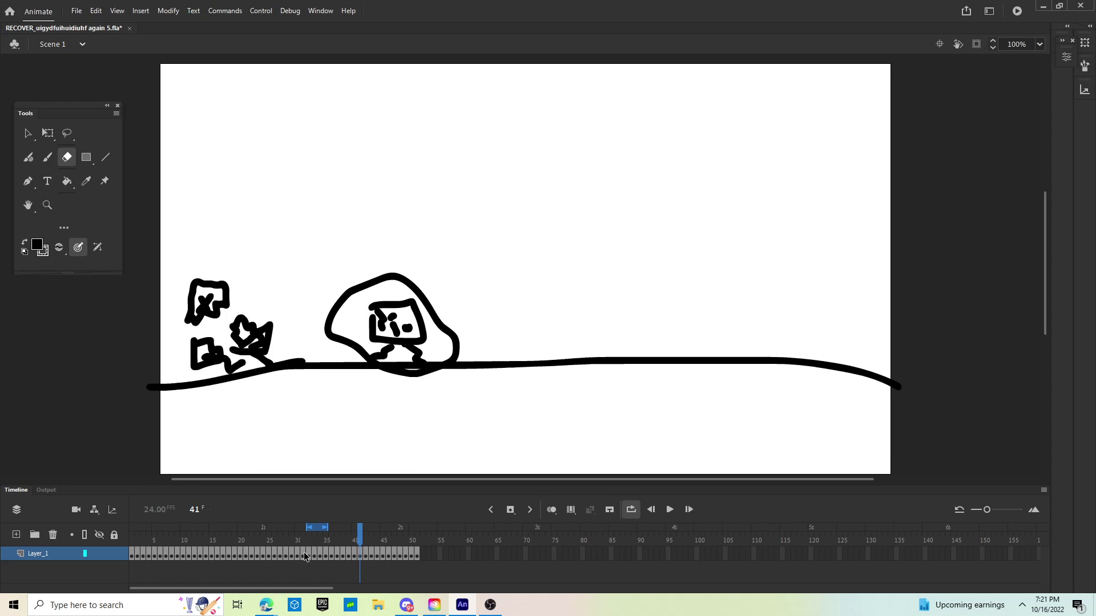
pyautogui.click(366, 559)
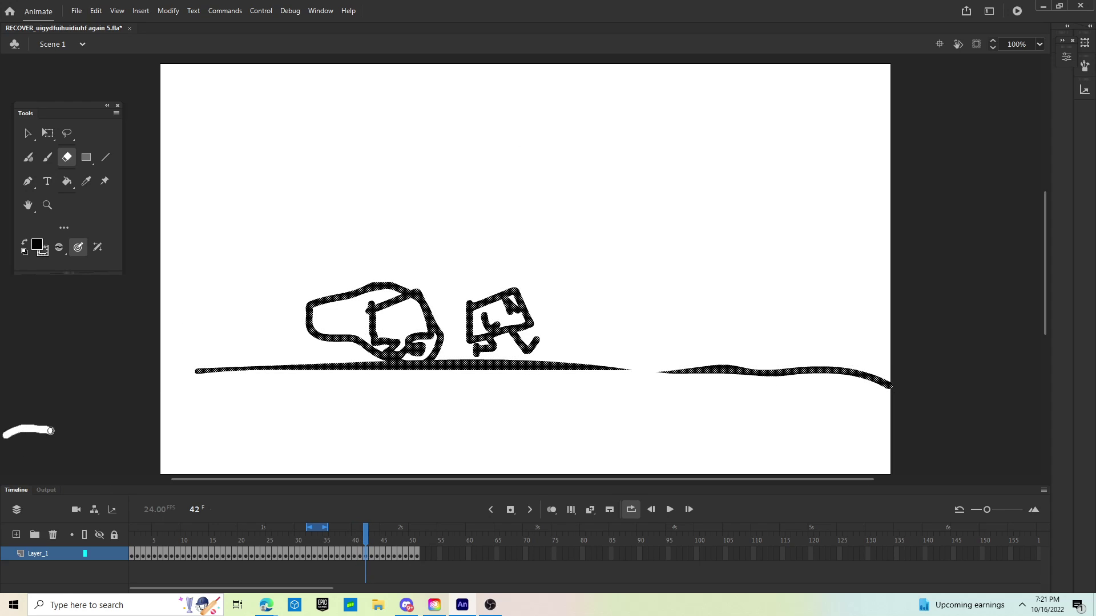
pyautogui.click(371, 564)
pyautogui.click(54, 366)
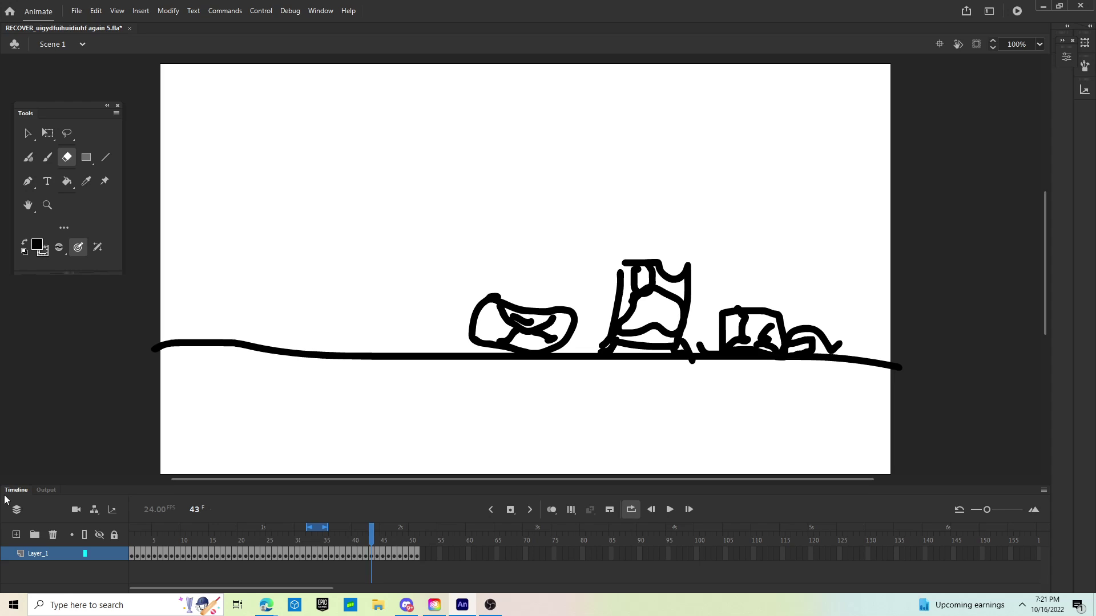
# View frames 44 to 46 of Layer_1 in order, examining the box character and the tall-hatted character with the square faces.
pyautogui.click(377, 556)
pyautogui.moveTo(41, 419); pyautogui.dragTo(103, 404)
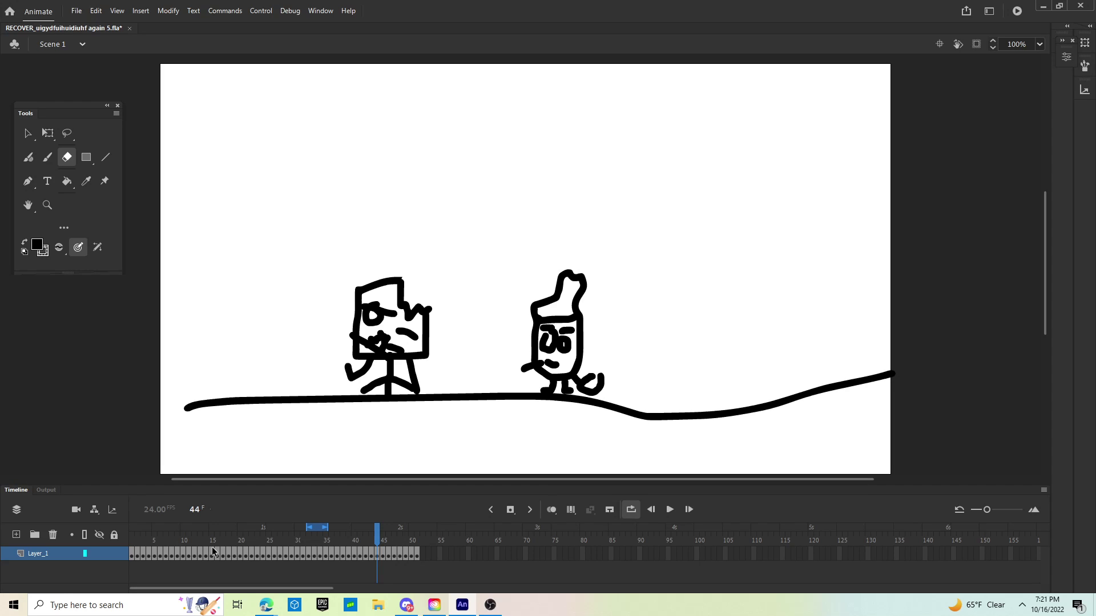
pyautogui.click(381, 563)
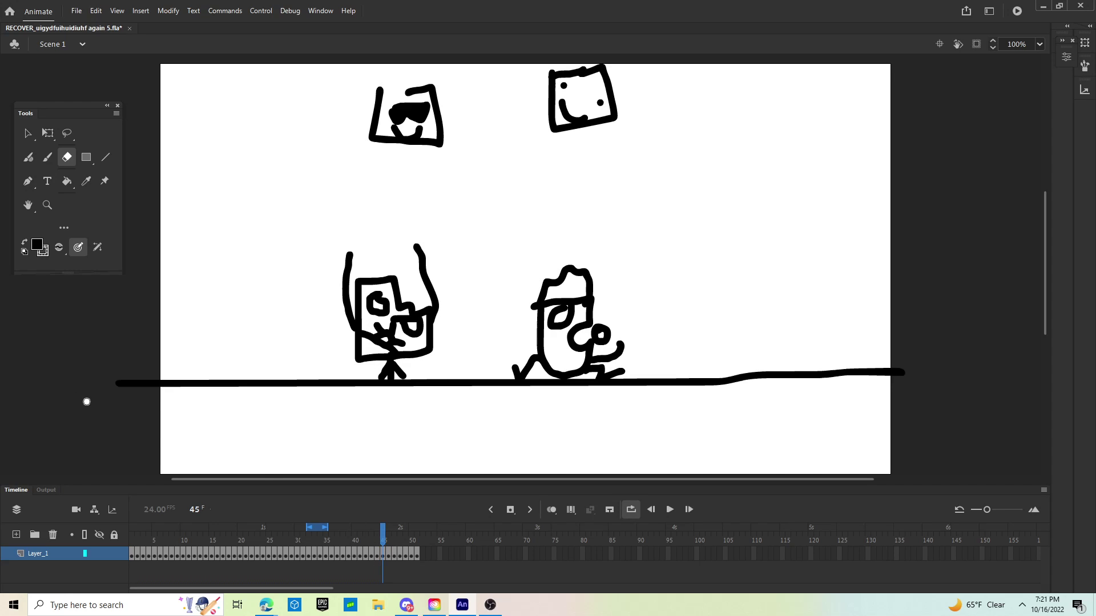
pyautogui.click(389, 554)
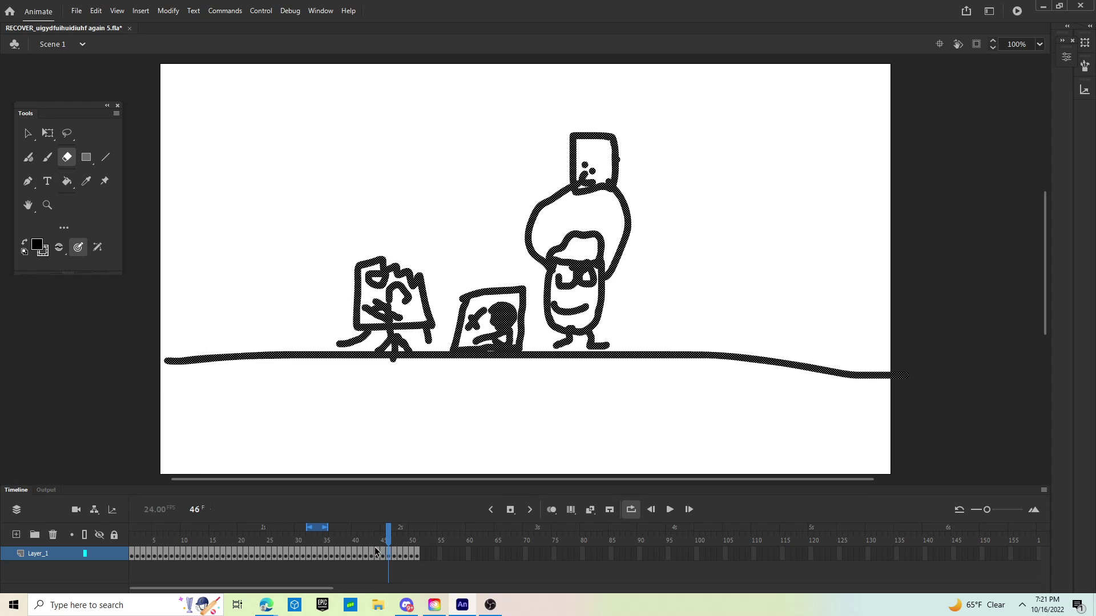
pyautogui.click(54, 437)
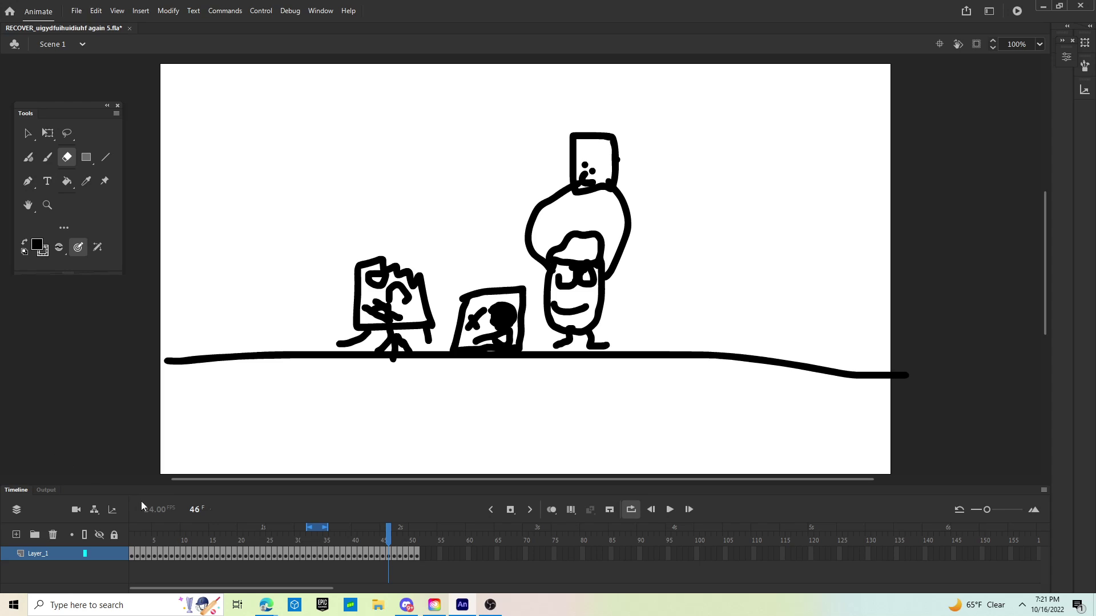
# View frames 47 to 49 of Layer_1 in order, from the two "B" characters to the lone jagged character, with the artwork deselected.
pyautogui.click(394, 556)
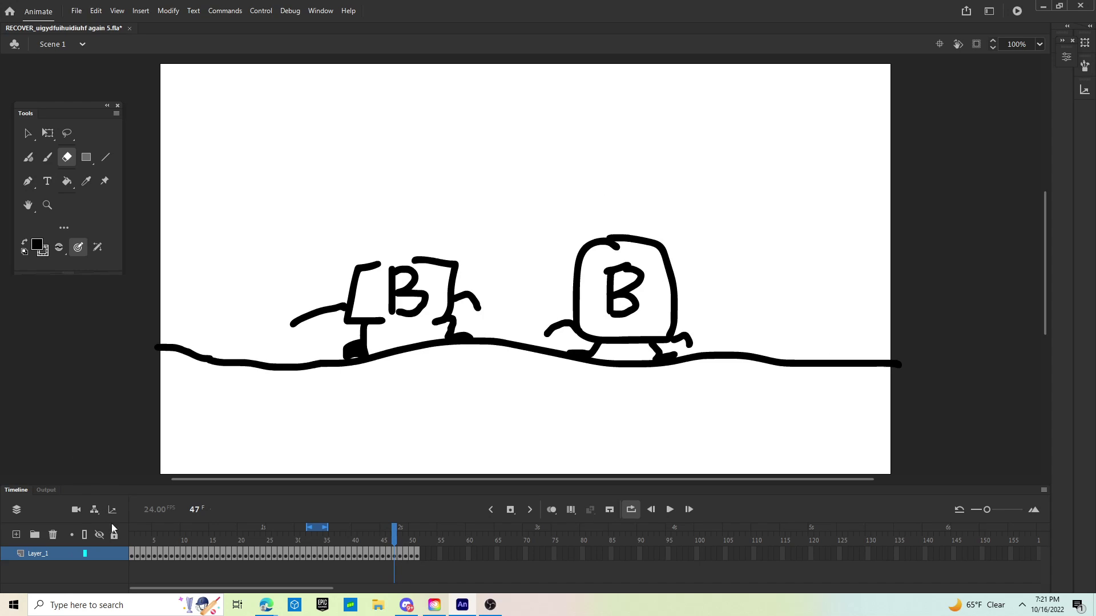
pyautogui.moveTo(266, 606)
pyautogui.click(400, 555)
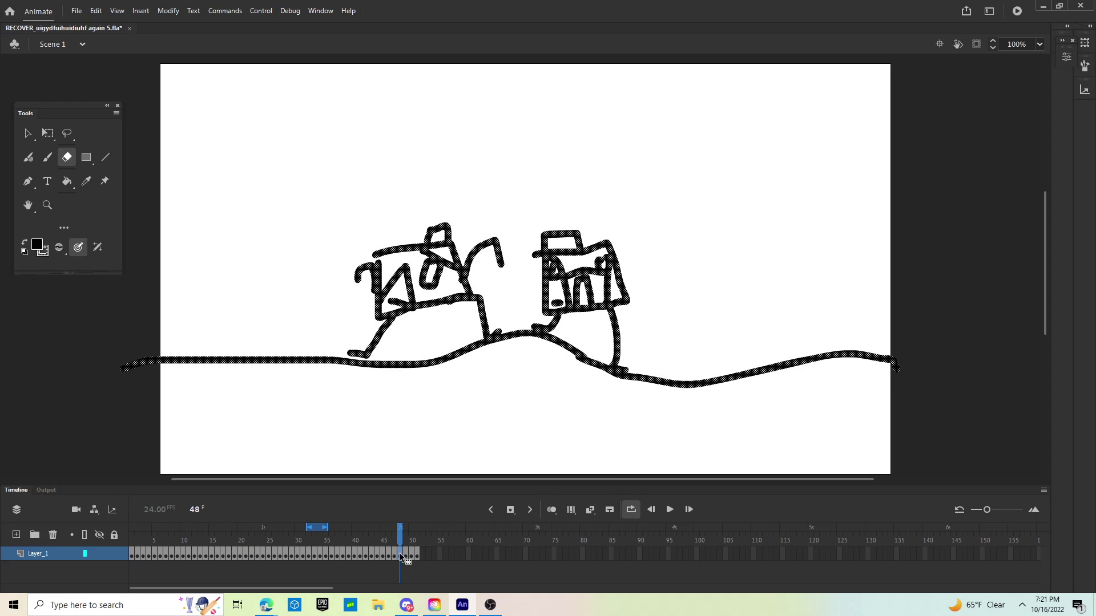
pyautogui.moveTo(108, 418); pyautogui.dragTo(142, 439)
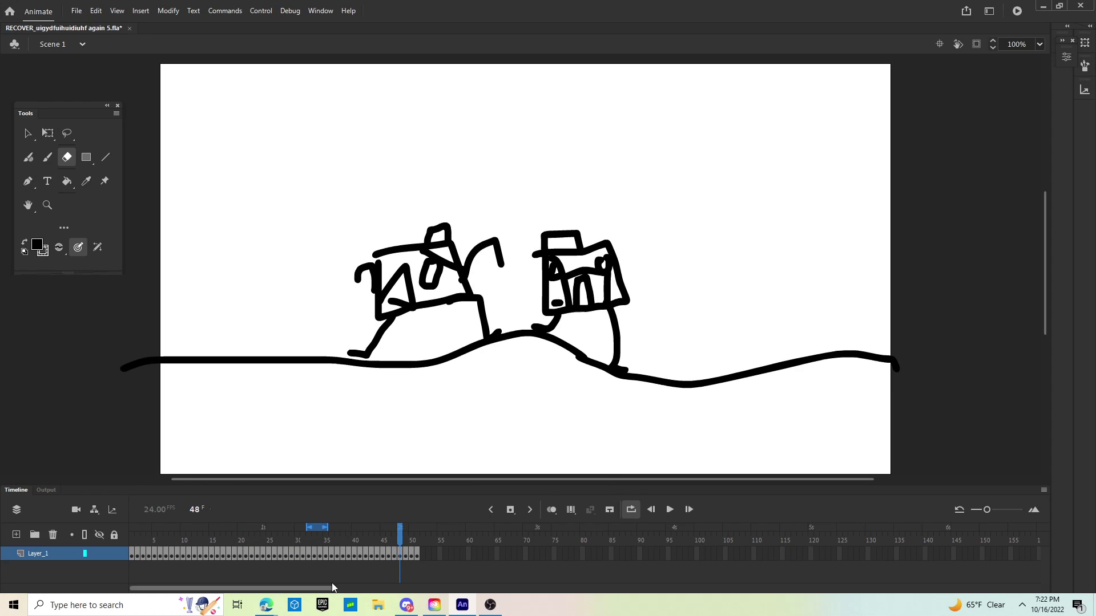
pyautogui.click(407, 555)
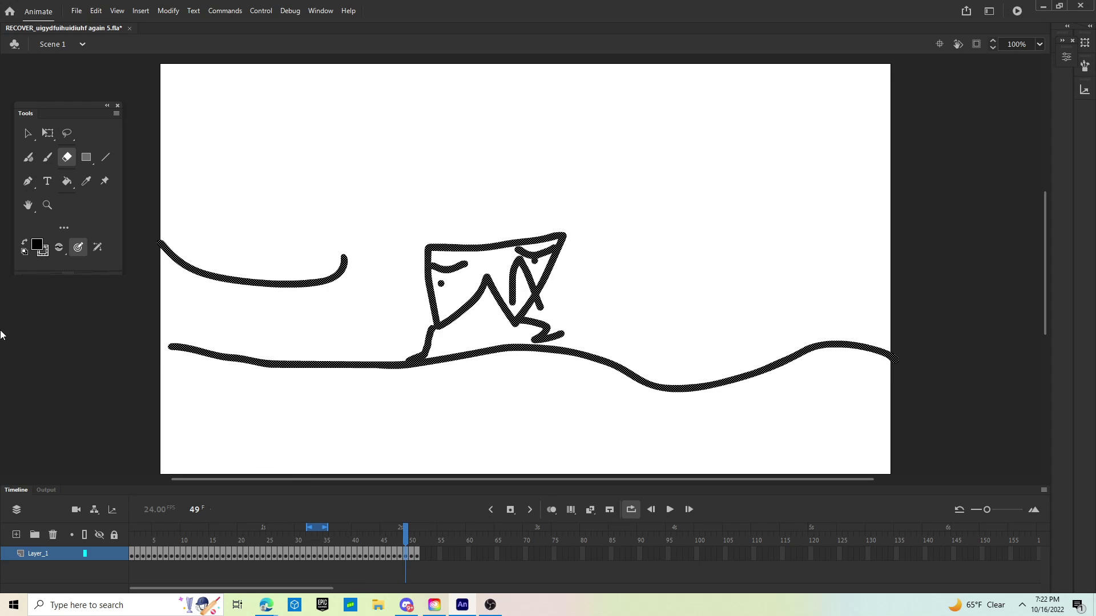
pyautogui.moveTo(96, 371); pyautogui.dragTo(142, 392)
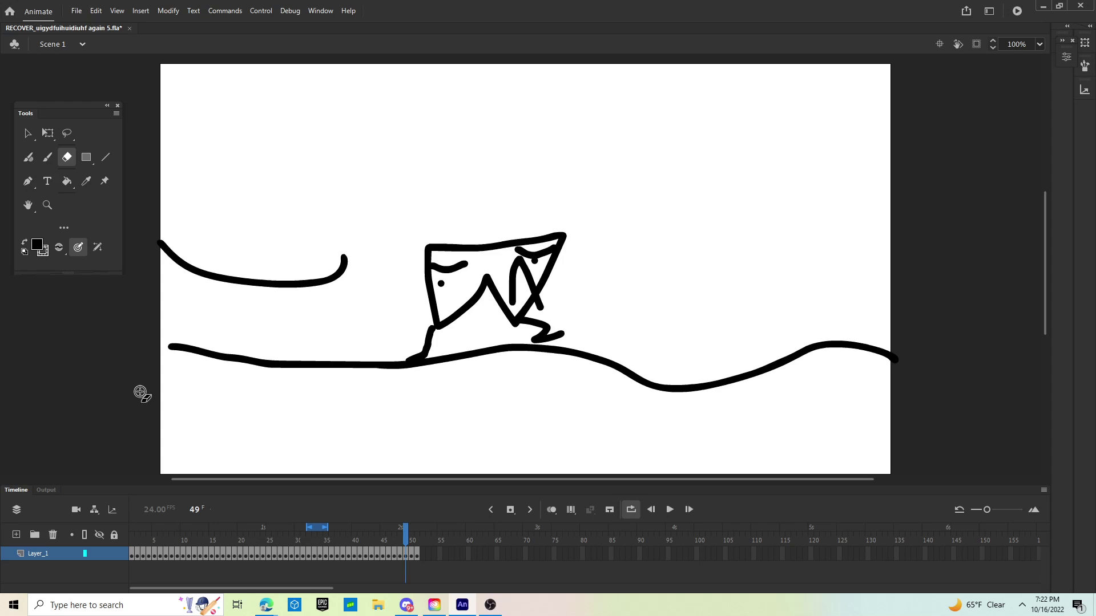
# View frames 50 and 51 of Layer_1, ending on the four-panel split-scene drawing.
pyautogui.click(412, 555)
pyautogui.moveTo(100, 391); pyautogui.dragTo(158, 400)
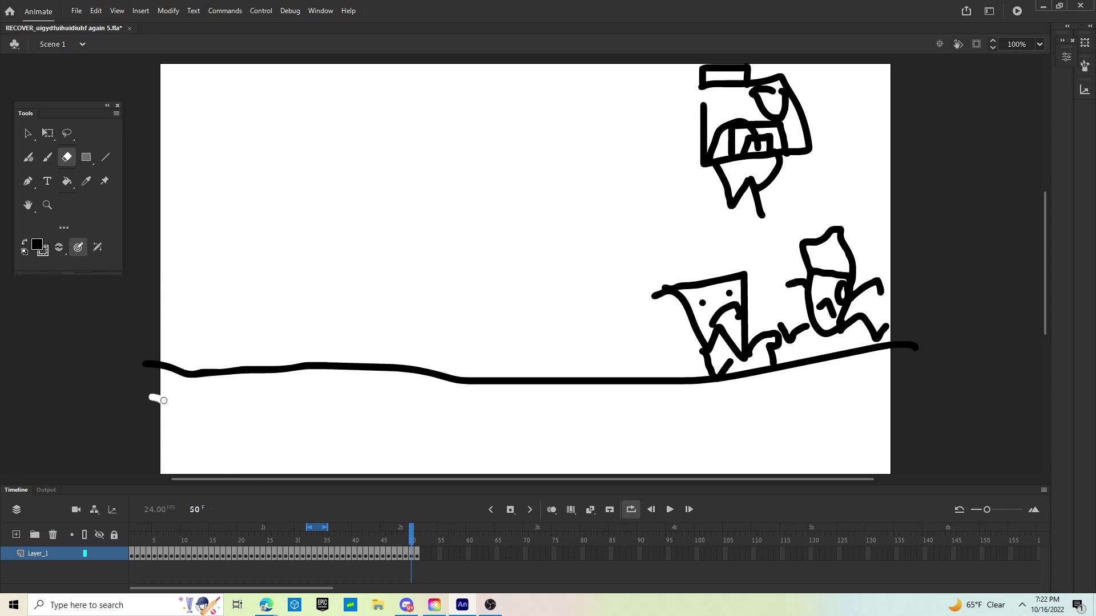
pyautogui.click(416, 554)
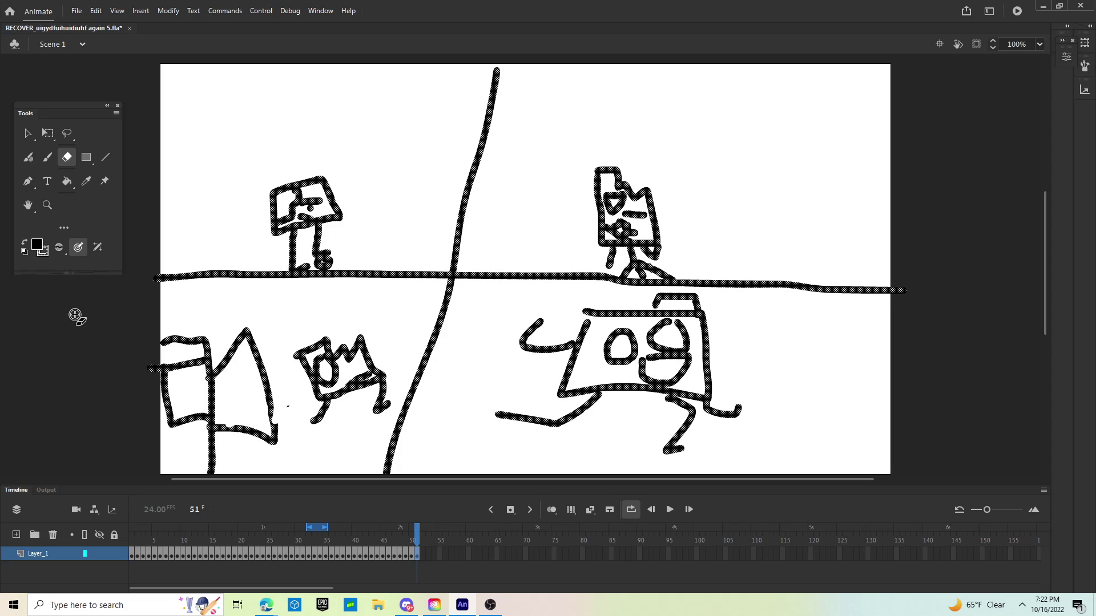
# Deselect the frame 51 artwork and brush a boxy arm onto the left side of the upper-left panel's character.
pyautogui.press('Escape')
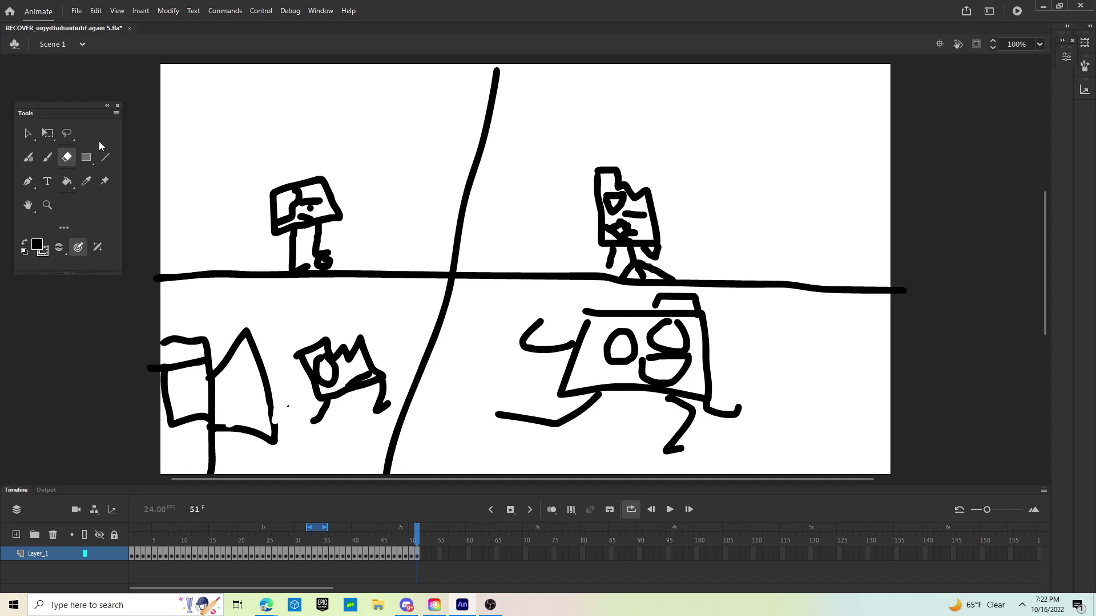
pyautogui.click(48, 159)
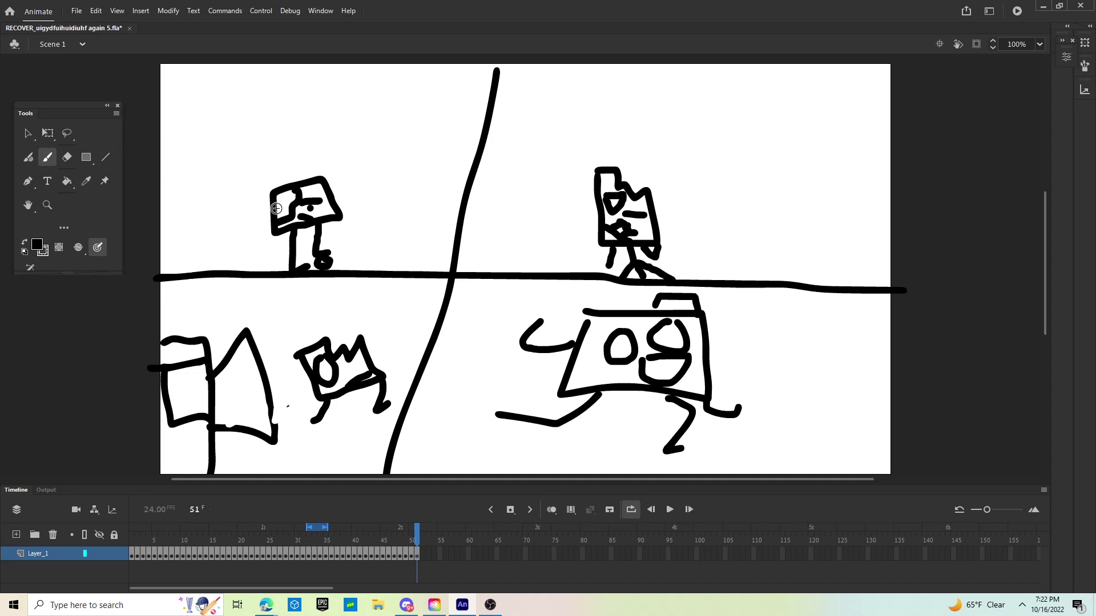
pyautogui.moveTo(270, 217)
pyautogui.mouseDown()
pyautogui.moveTo(249, 223)
pyautogui.moveTo(245, 232)
pyautogui.moveTo(279, 225)
pyautogui.mouseUp()
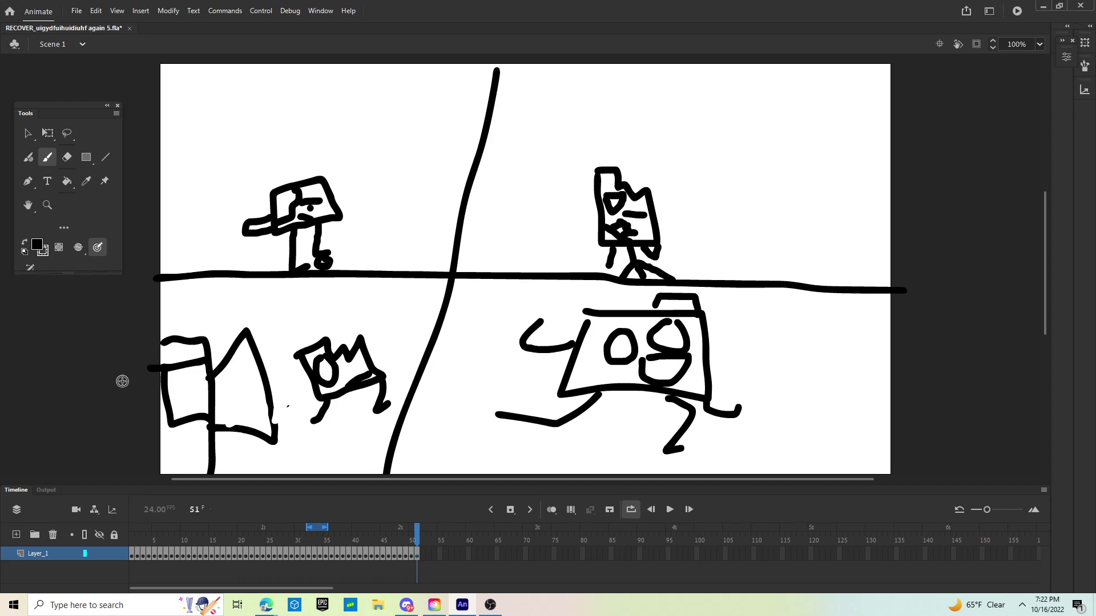
# Hand-letter short labels with the Brush above the characters in frame 51's two upper panels, one starting with "P", the other with "A".
pyautogui.moveTo(203, 121)
pyautogui.mouseDown()
pyautogui.moveTo(210, 82)
pyautogui.moveTo(230, 97)
pyautogui.moveTo(206, 101)
pyautogui.mouseUp()
pyautogui.moveTo(261, 104)
pyautogui.mouseDown()
pyautogui.moveTo(296, 99)
pyautogui.moveTo(313, 130)
pyautogui.mouseUp()
pyautogui.moveTo(566, 65); pyautogui.dragTo(571, 121)
pyautogui.moveTo(565, 68)
pyautogui.mouseDown()
pyautogui.moveTo(549, 74)
pyautogui.moveTo(557, 114)
pyautogui.mouseUp()
pyautogui.moveTo(596, 86)
pyautogui.mouseDown()
pyautogui.moveTo(604, 130)
pyautogui.moveTo(629, 90)
pyautogui.moveTo(674, 88)
pyautogui.mouseUp()
pyautogui.moveTo(643, 64); pyautogui.dragTo(627, 106)
# Hand-letter a label starting with "Ch" with the Brush across the upper part of frame 51's lower-left panel, around its box character.
pyautogui.moveTo(197, 282)
pyautogui.mouseDown()
pyautogui.moveTo(188, 313)
pyautogui.moveTo(201, 311)
pyautogui.mouseUp()
pyautogui.moveTo(219, 280); pyautogui.dragTo(248, 311)
pyautogui.moveTo(263, 301)
pyautogui.mouseDown()
pyautogui.moveTo(299, 281)
pyautogui.moveTo(268, 296)
pyautogui.mouseUp()
pyautogui.moveTo(322, 308)
pyautogui.mouseDown()
pyautogui.moveTo(359, 300)
pyautogui.moveTo(325, 311)
pyautogui.mouseUp()
pyautogui.moveTo(398, 288); pyautogui.dragTo(382, 327)
pyautogui.moveTo(420, 317)
pyautogui.mouseDown()
pyautogui.moveTo(437, 303)
pyautogui.moveTo(428, 320)
pyautogui.moveTo(445, 315)
pyautogui.moveTo(421, 307)
pyautogui.moveTo(436, 287)
pyautogui.mouseUp()
pyautogui.moveTo(260, 317)
pyautogui.mouseDown()
pyautogui.moveTo(285, 340)
pyautogui.moveTo(312, 312)
pyautogui.moveTo(316, 345)
pyautogui.moveTo(348, 329)
pyautogui.moveTo(412, 350)
pyautogui.mouseUp()
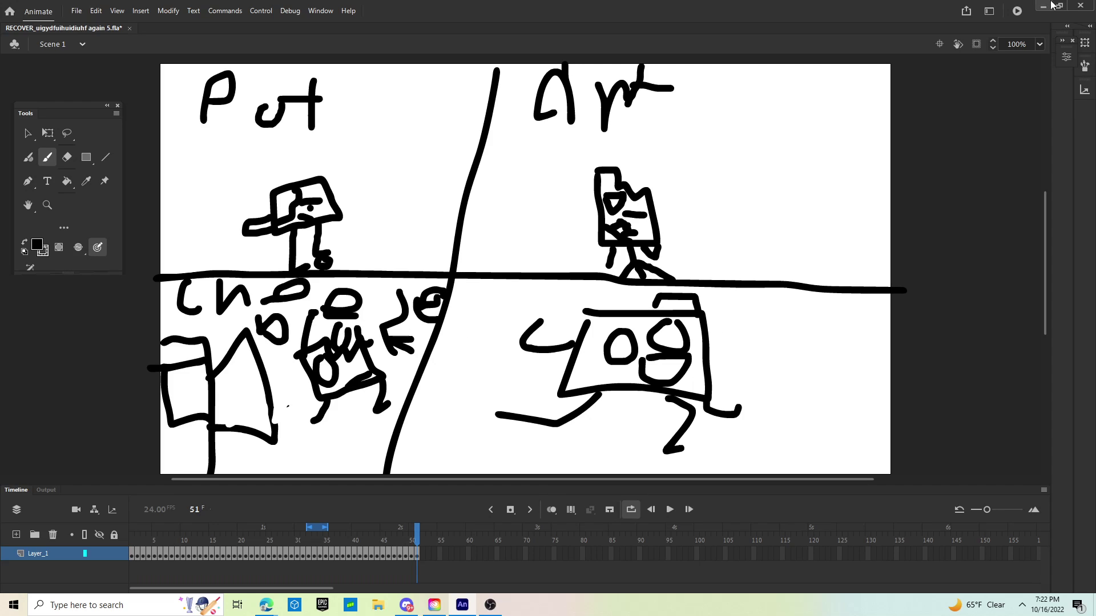